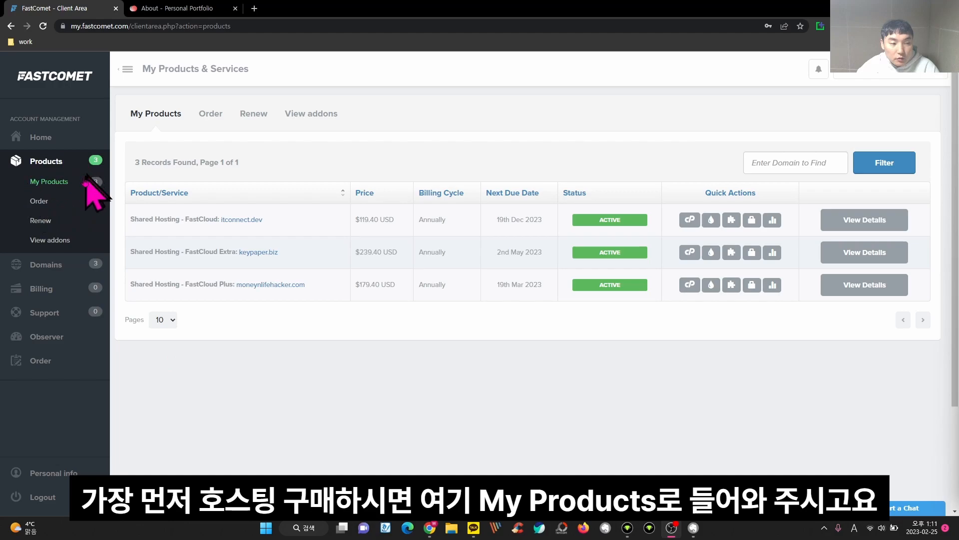
- Open the cPanel of the itconnect.dev hosting product from My Products, authorising the access with the account's master password
click(66, 183)
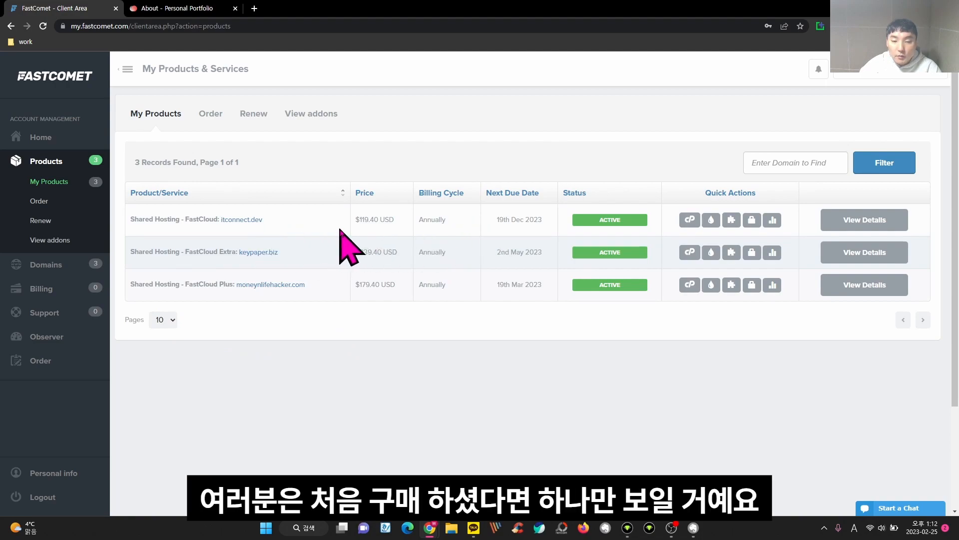
click(686, 225)
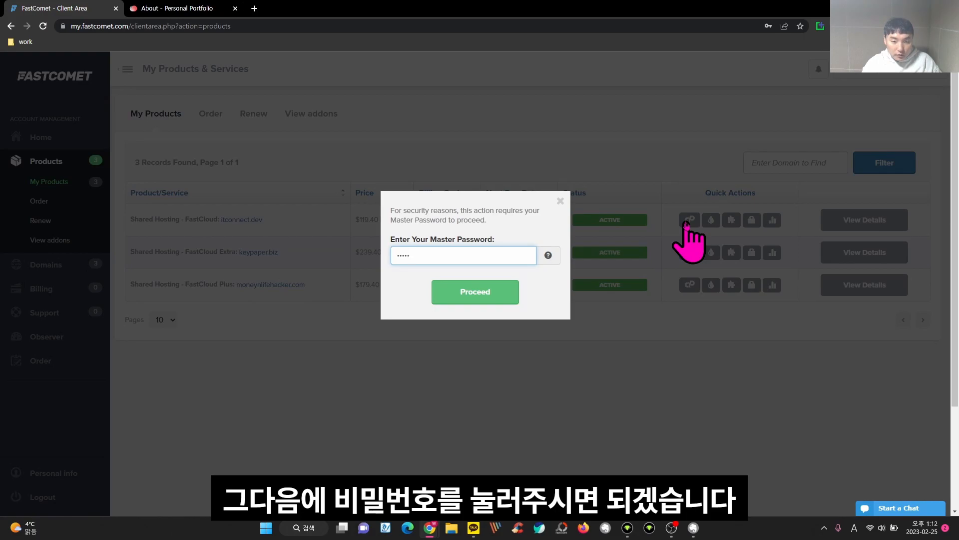
key(Return)
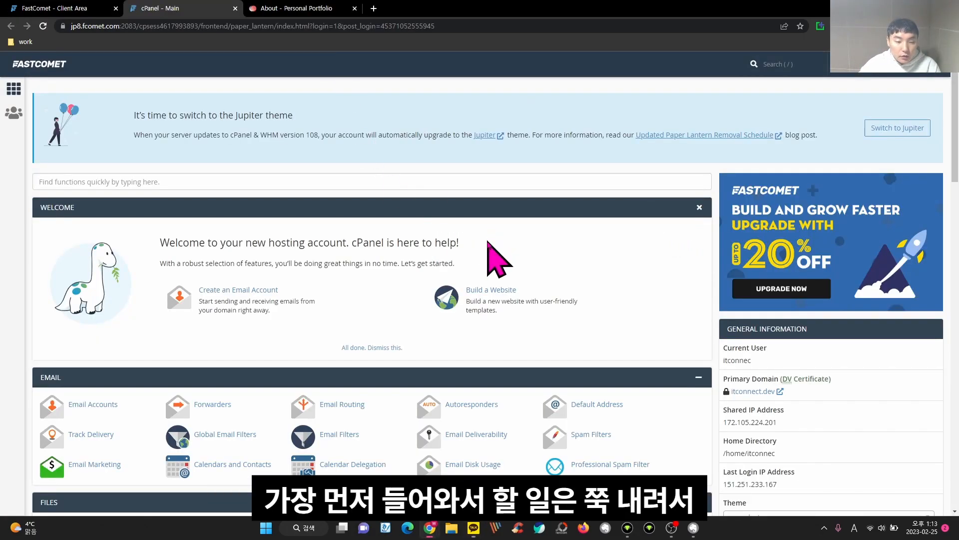
- Go down the cPanel main page to the Security section and view the connection security information of the site
scroll(489, 250, down, 4)
scroll(489, 249, down, 8)
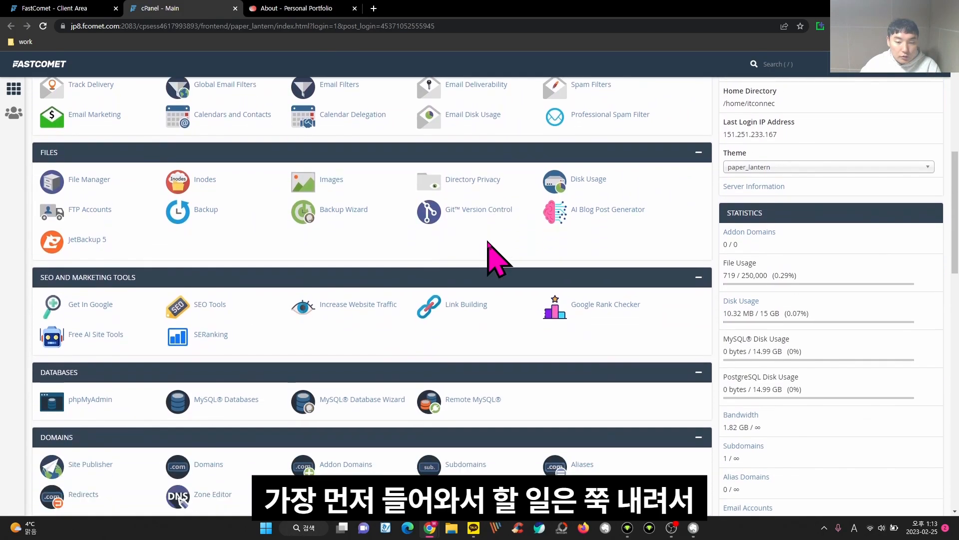
scroll(489, 253, down, 3)
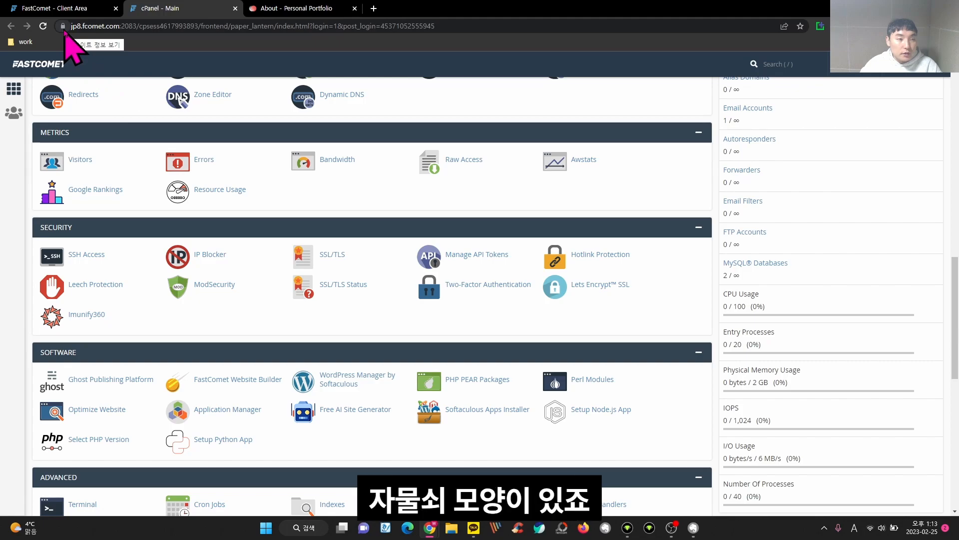
click(63, 26)
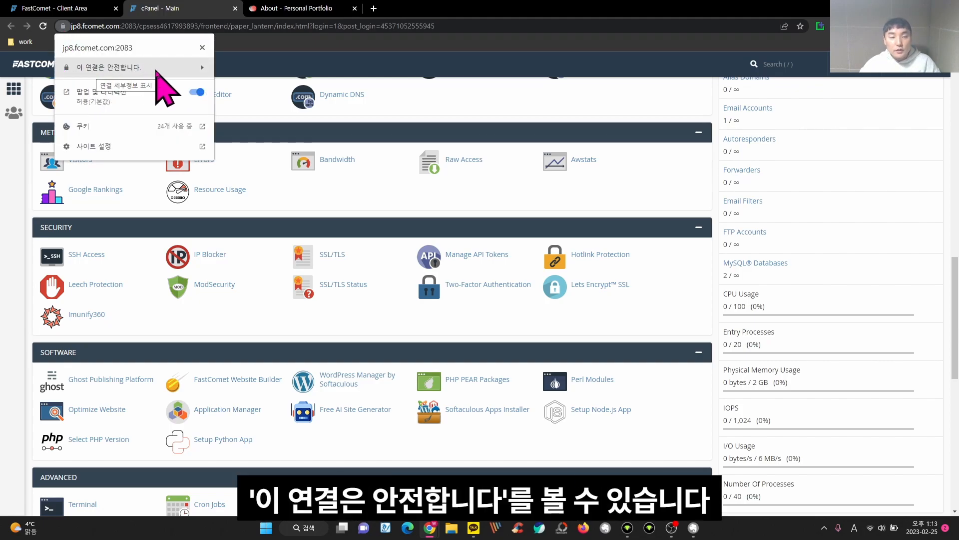
click(373, 8)
text(naver.com)
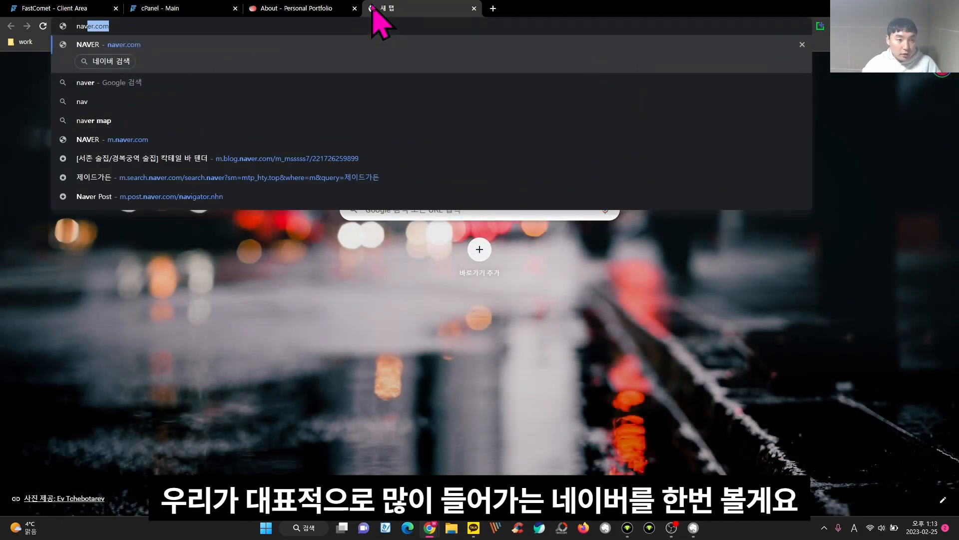
key(Return)
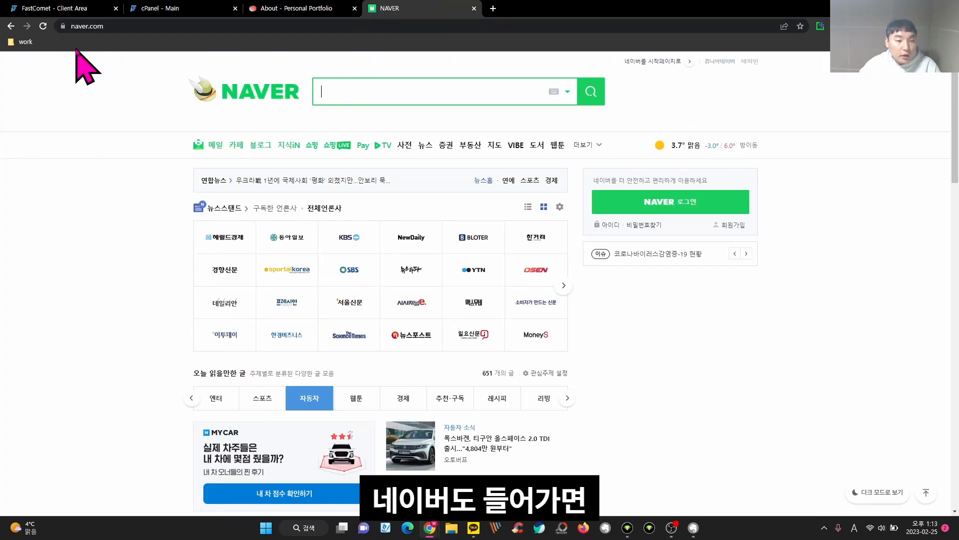
click(63, 30)
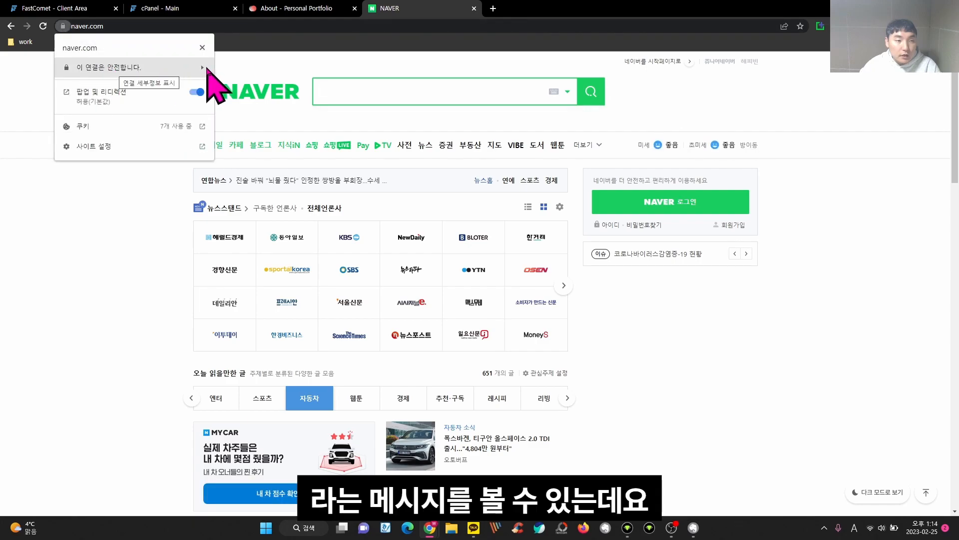
click(130, 26)
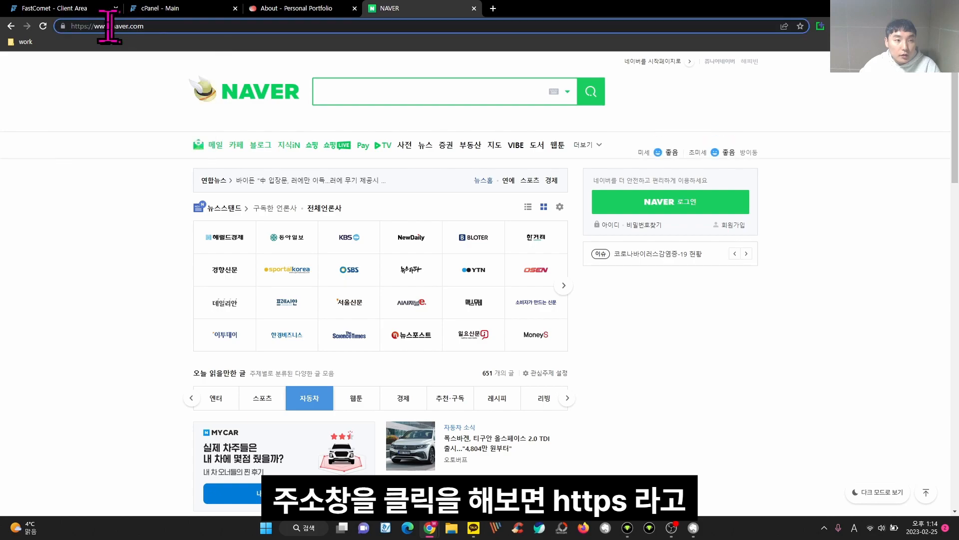
drag(71, 26, 94, 26)
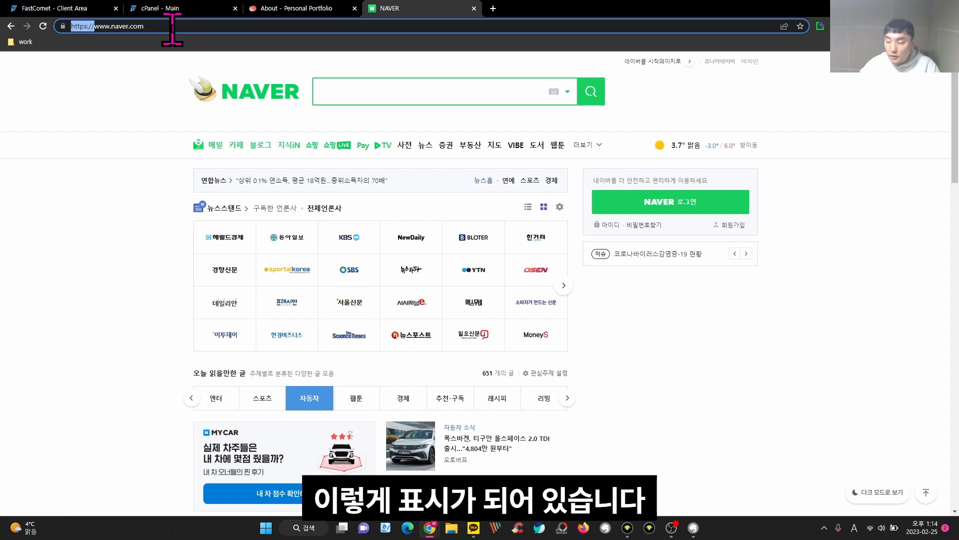
click(86, 26)
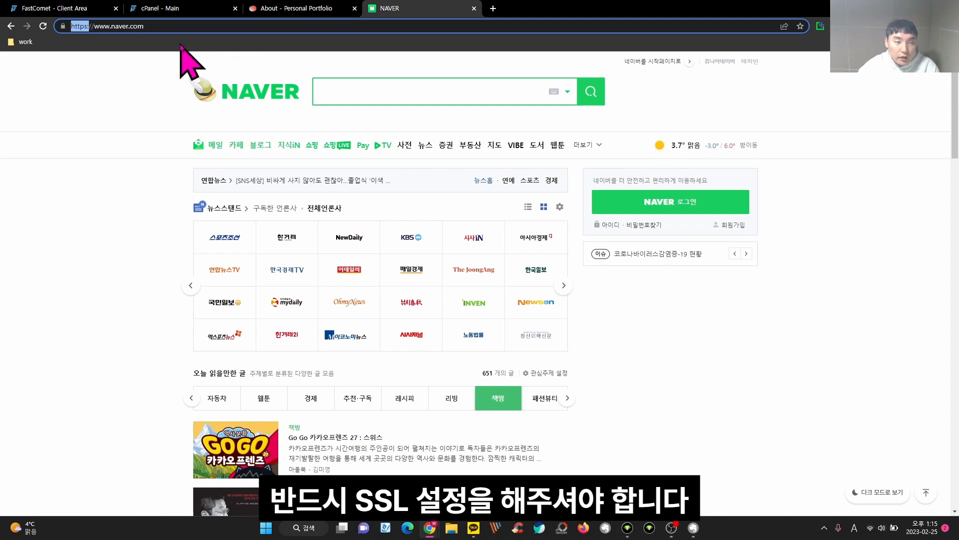
- Issue a Let's Encrypt SSL certificate for itconnect.dev in cPanel using http-01 validation, and return to the certificate list
click(182, 8)
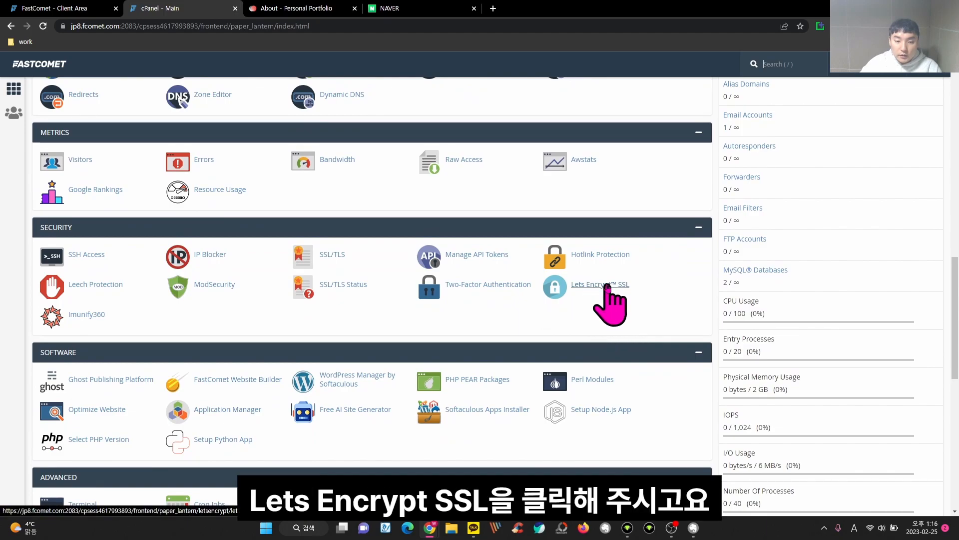
click(607, 285)
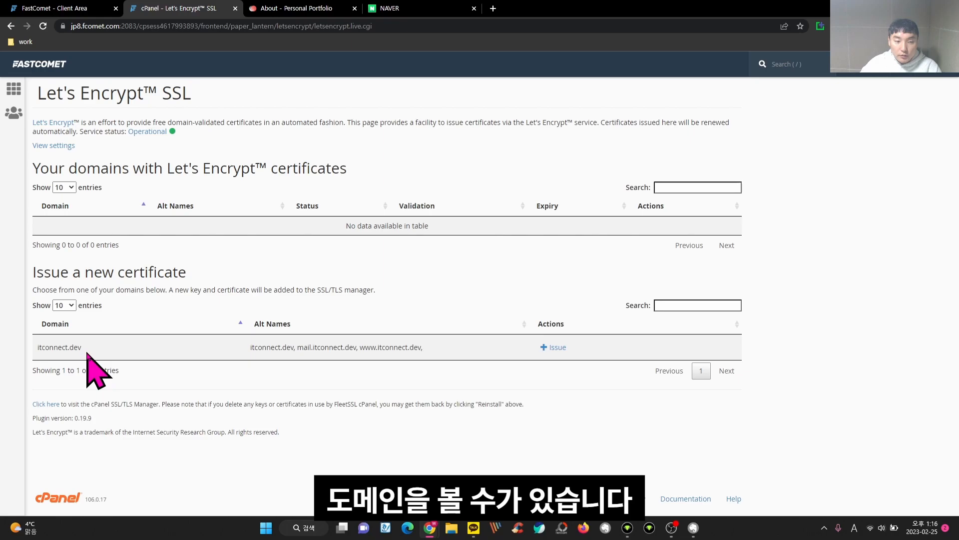
click(549, 348)
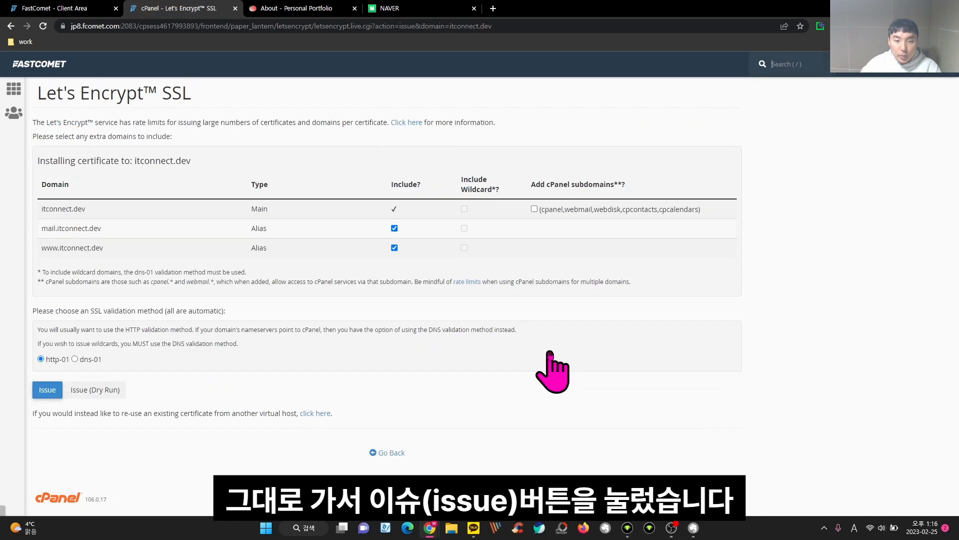
click(51, 391)
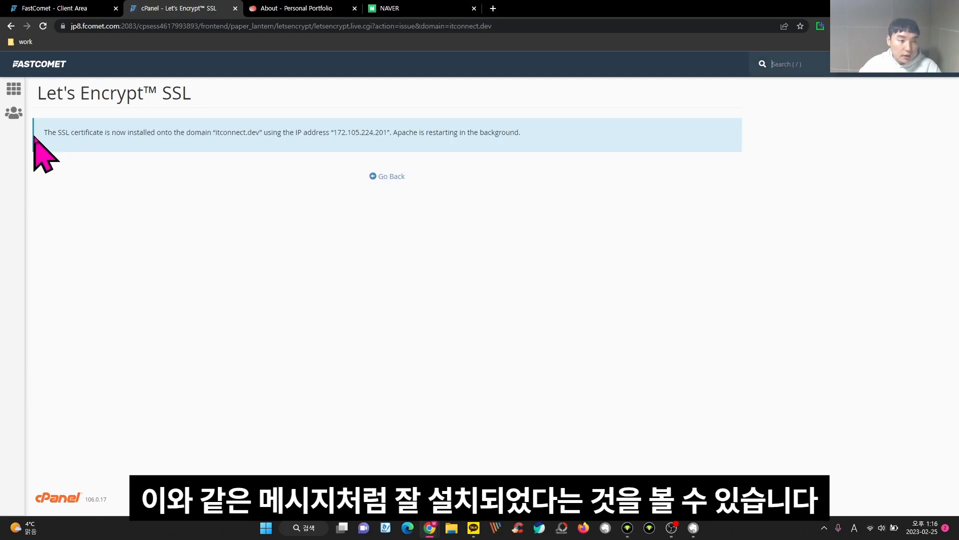
drag(44, 133, 521, 132)
click(389, 177)
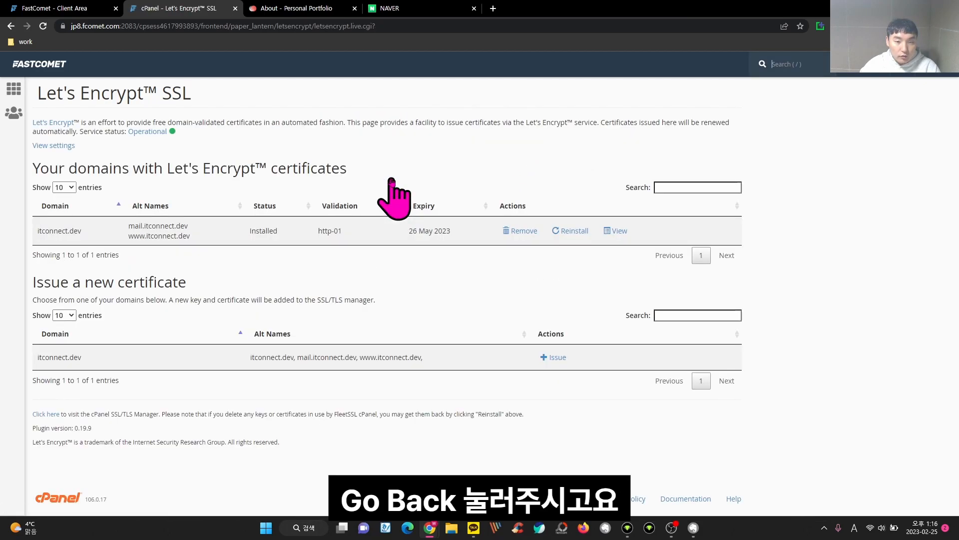
- Return to the cPanel main page and open Select PHP Version in the Software section
click(14, 96)
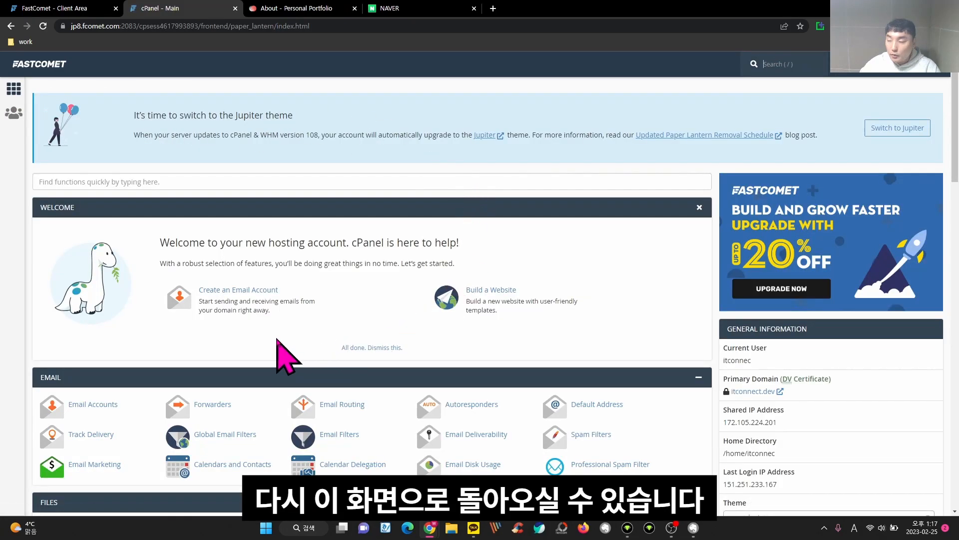
scroll(278, 345, down, 7)
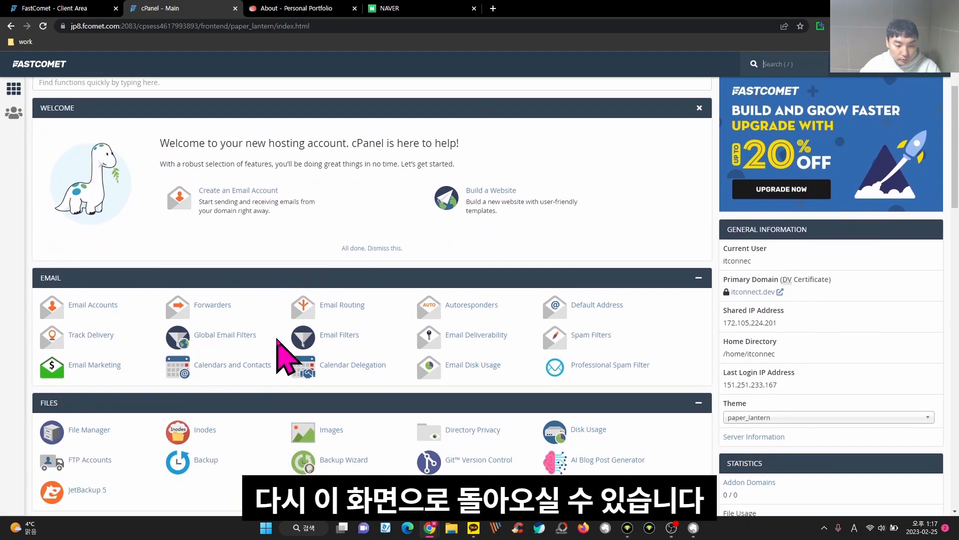
scroll(277, 345, down, 5)
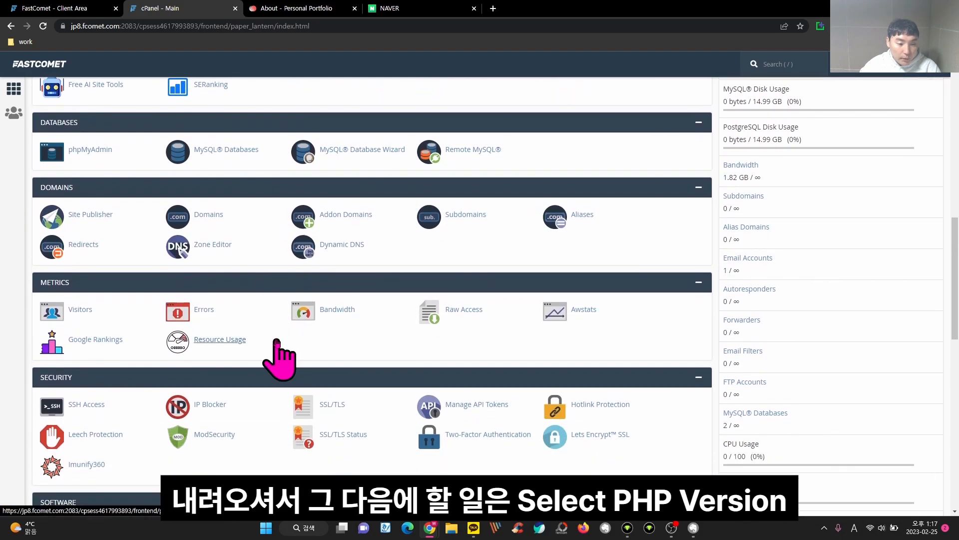
scroll(278, 345, down, 5)
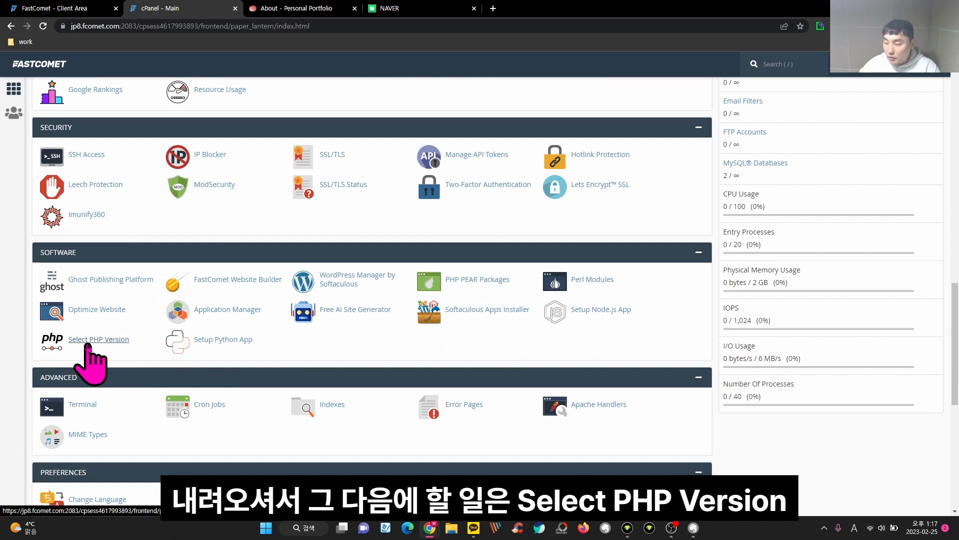
click(88, 343)
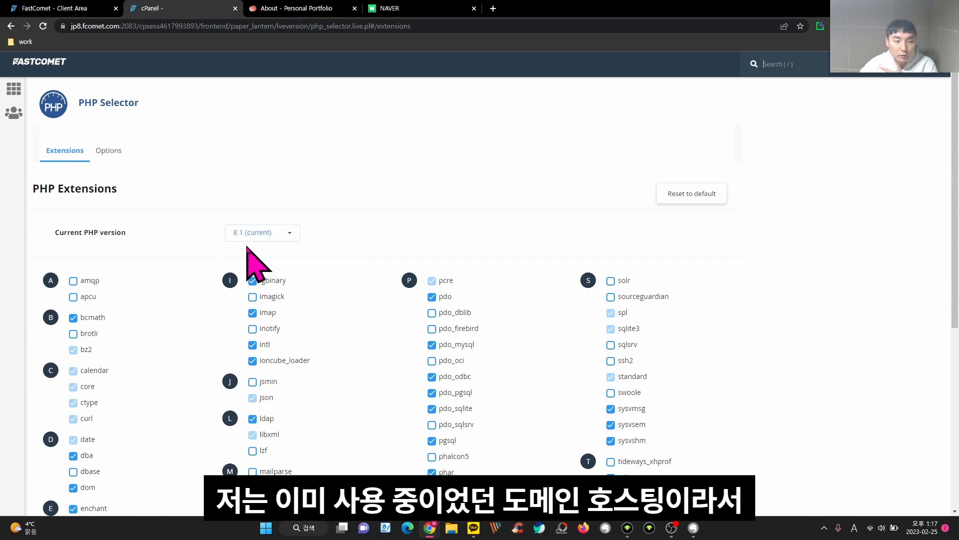
- Select PHP version 7.4 without applying it, and switch the selection back to 8.1
click(270, 235)
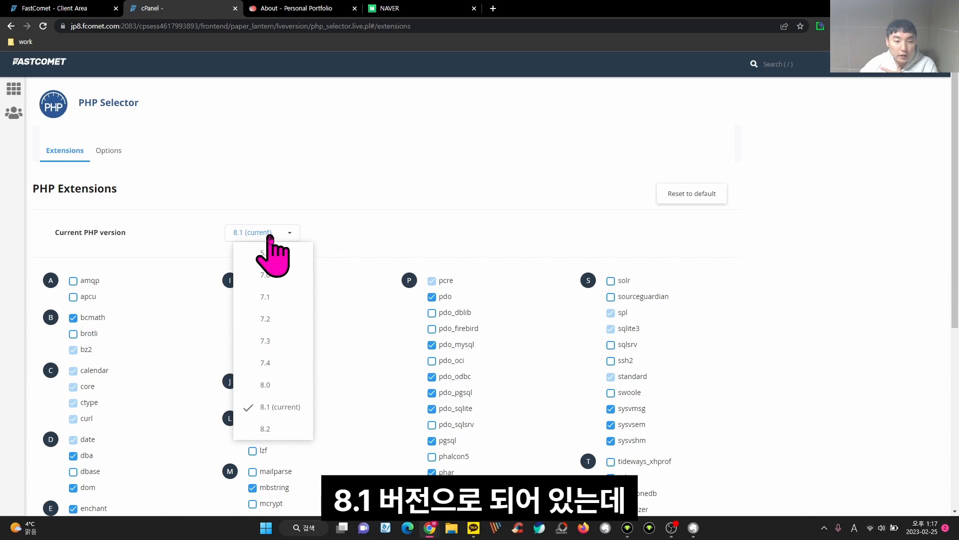
click(298, 362)
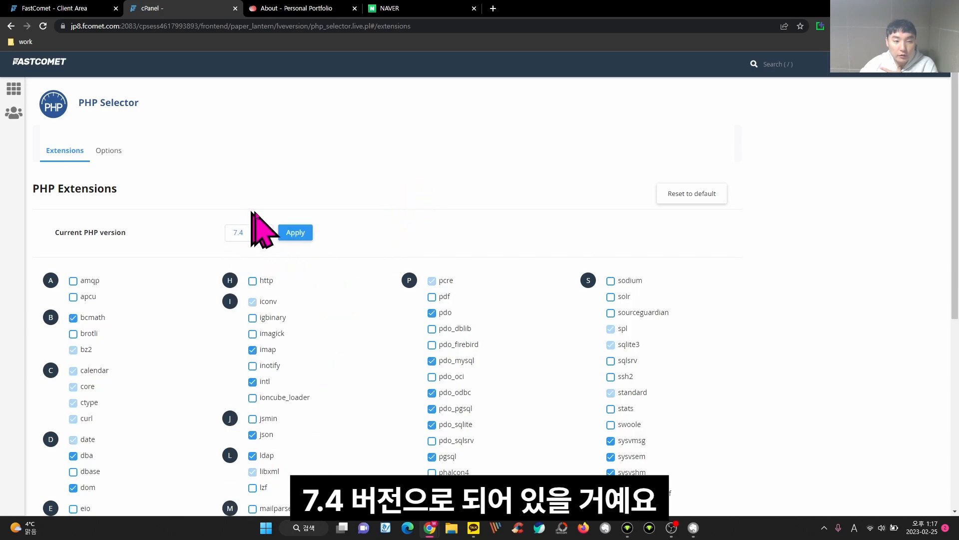
click(249, 233)
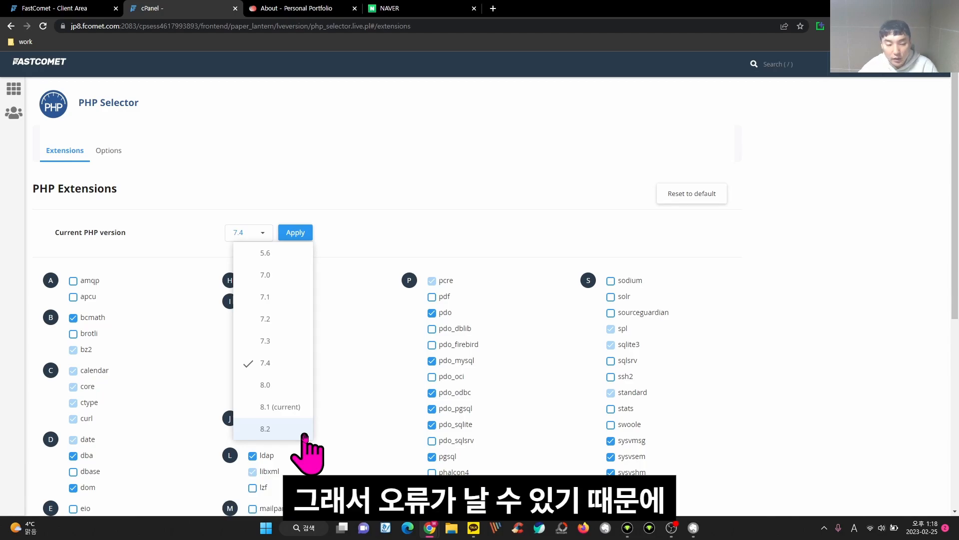
click(283, 408)
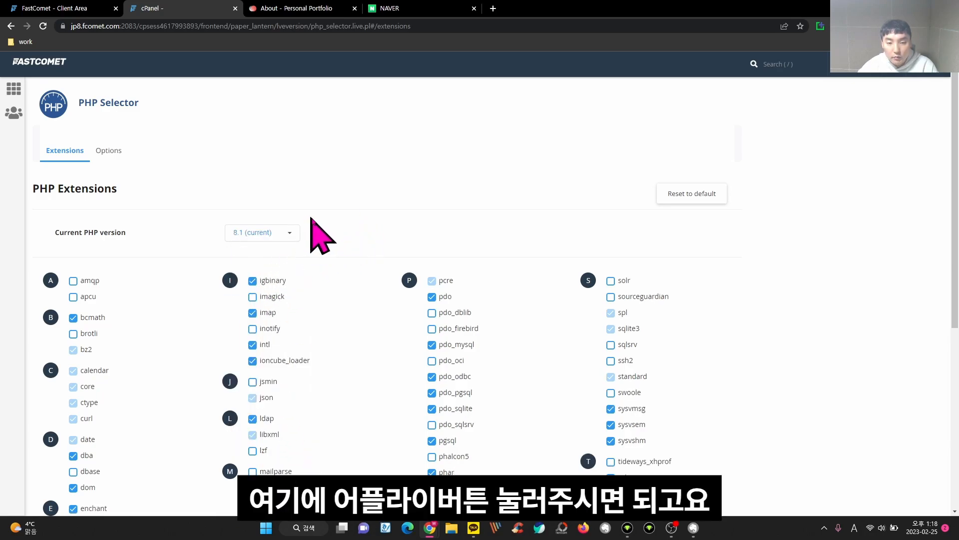
- In the PHP Selector options, set max_input_vars to 10000 and memory_limit to 1G
click(101, 155)
scroll(487, 210, down, 4)
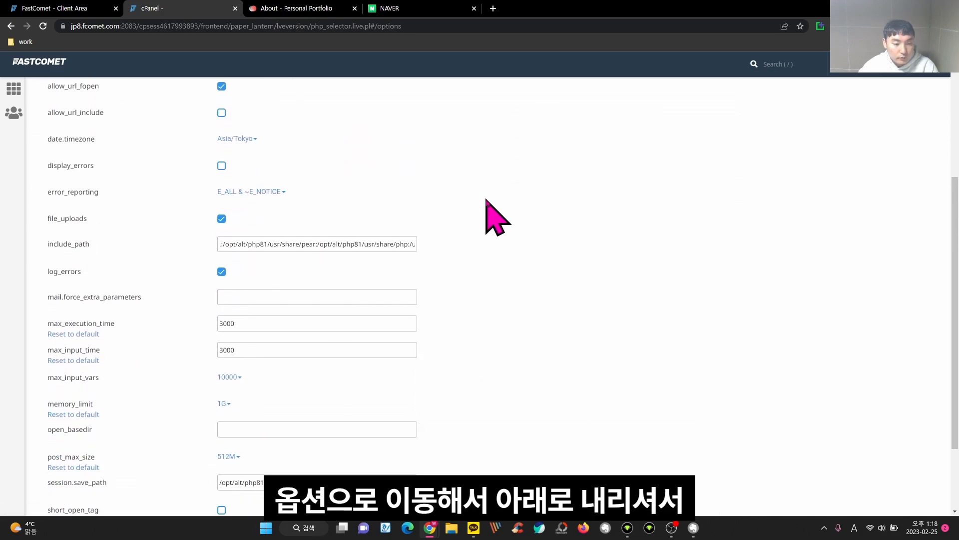
scroll(487, 210, down, 2)
scroll(484, 214, up, 1)
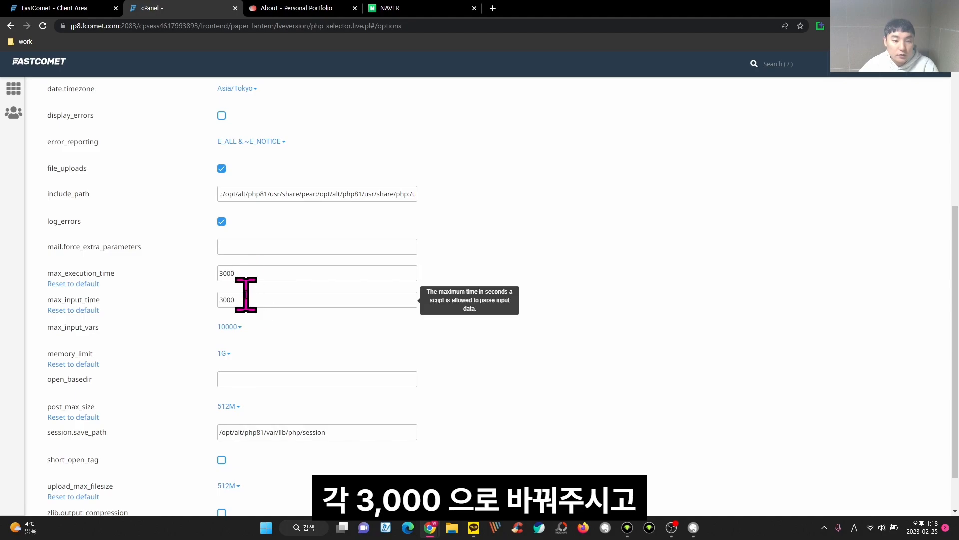
scroll(140, 322, down, 1)
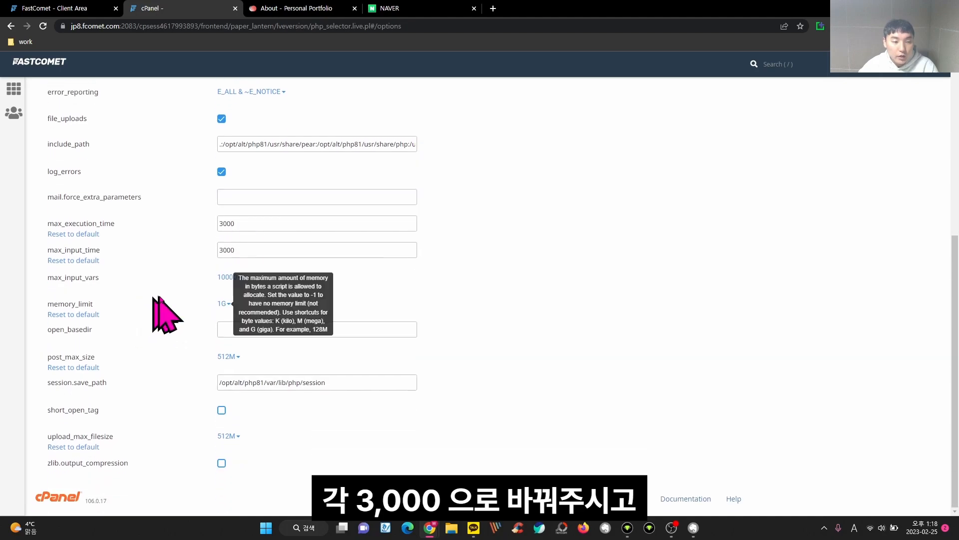
click(223, 278)
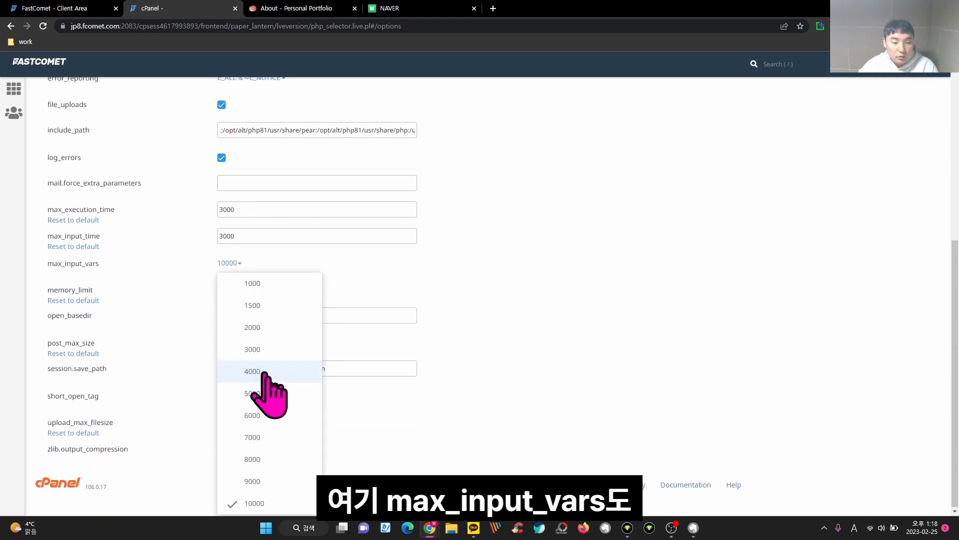
click(277, 501)
click(222, 303)
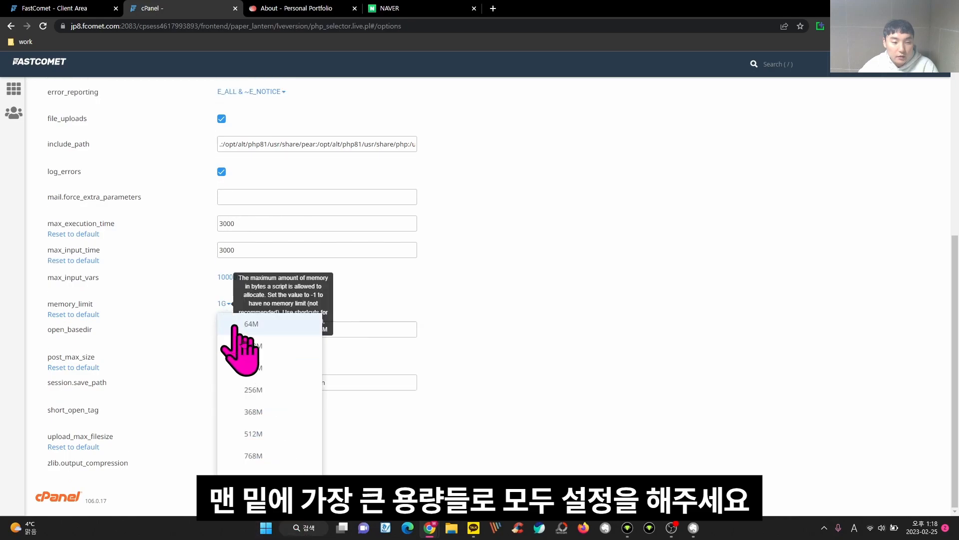
click(254, 470)
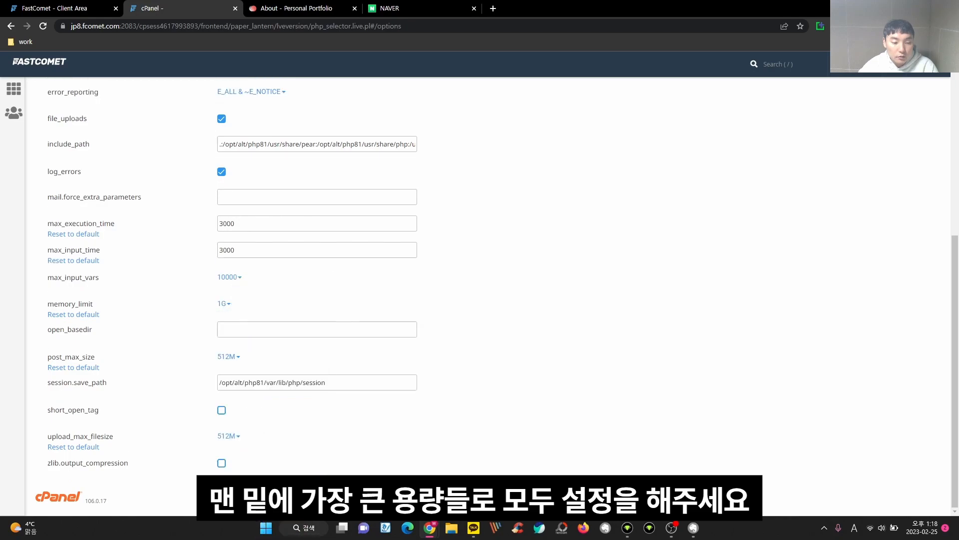
- Set both post_max_size and upload_max_filesize to 512M
click(226, 356)
click(257, 467)
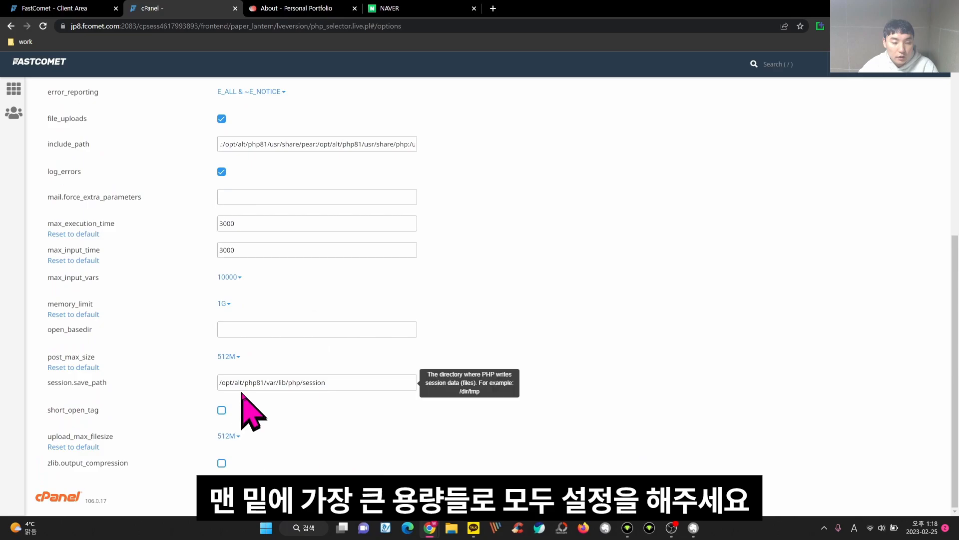
click(226, 435)
scroll(406, 457, down, 2)
click(289, 496)
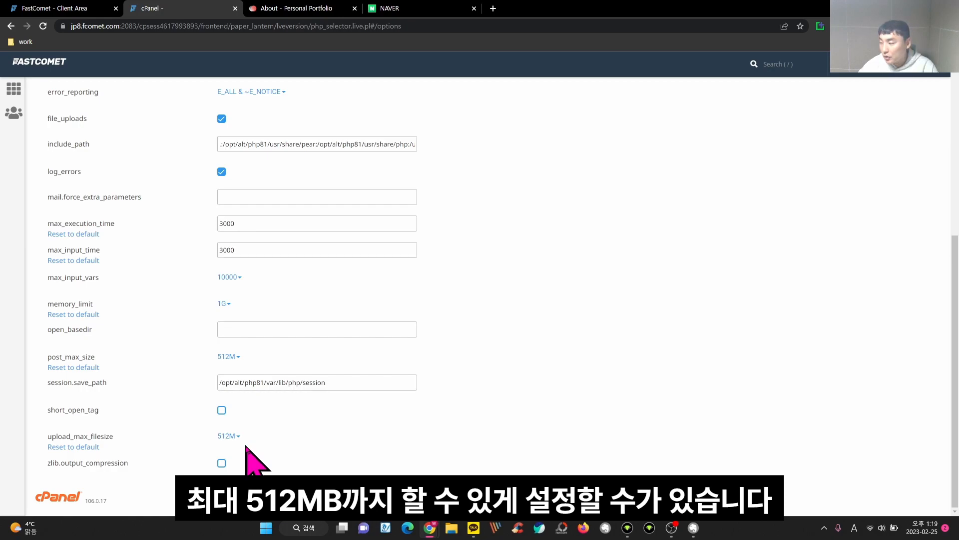
- Change the post_max_size option to 2M
click(237, 355)
click(278, 380)
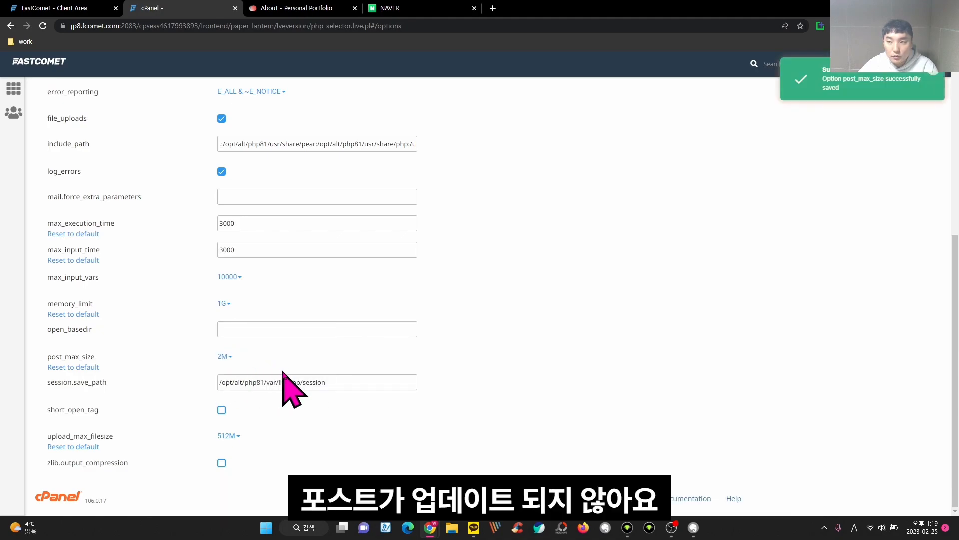
- Set the post_max_size option back to 512M
mouse_move(230, 366)
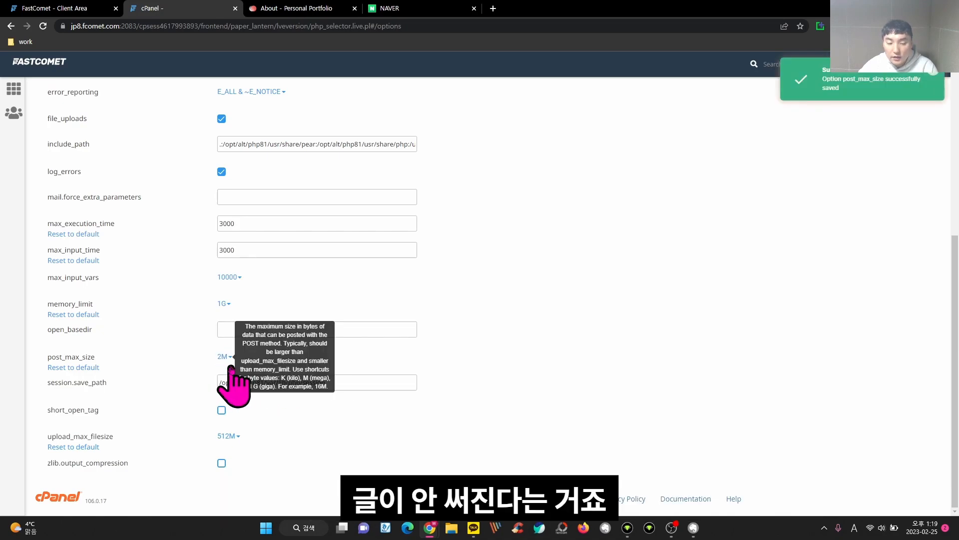
click(226, 356)
click(289, 526)
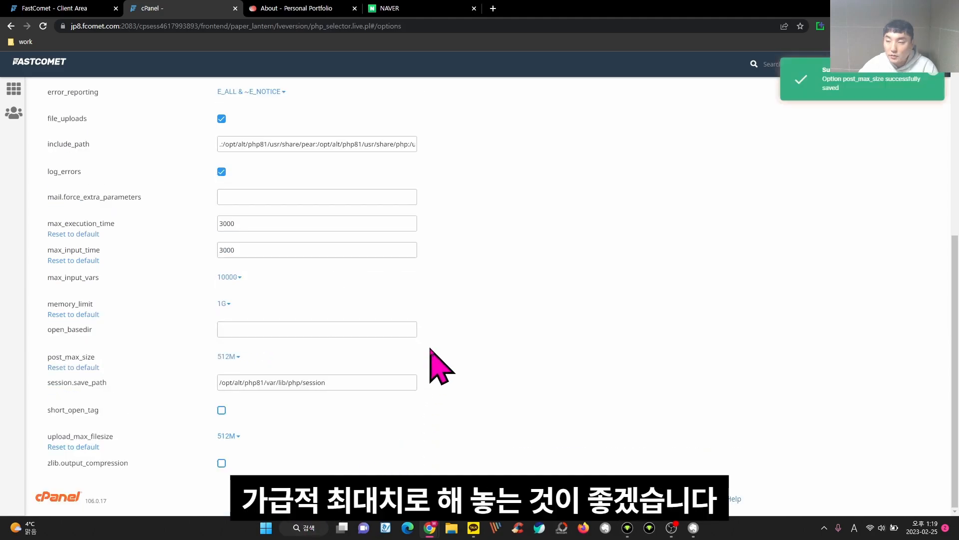
- Open WordPress Manager by Softaculous from the cPanel home page and start a new WordPress installation
scroll(433, 363, up, 6)
click(14, 89)
scroll(520, 195, down, 20)
scroll(519, 195, down, 8)
scroll(519, 194, up, 3)
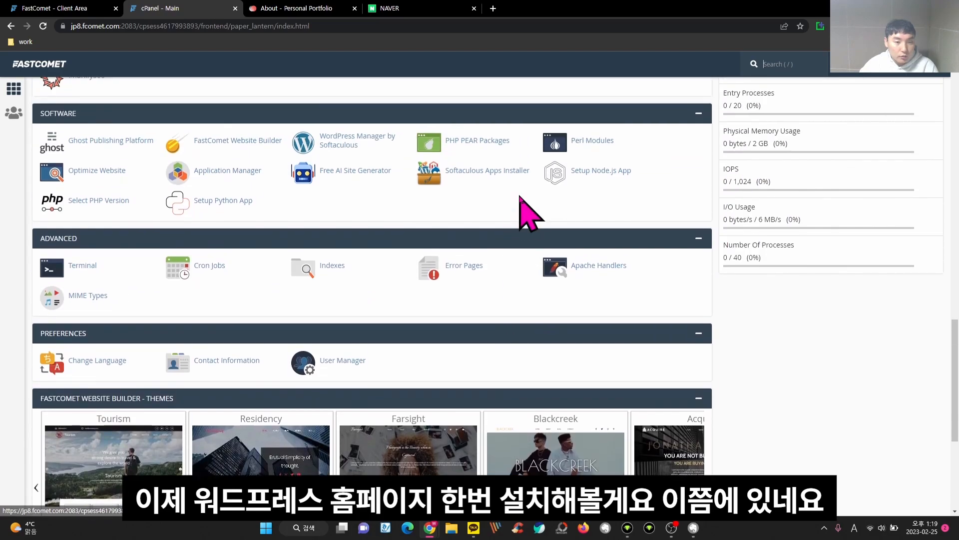
click(346, 151)
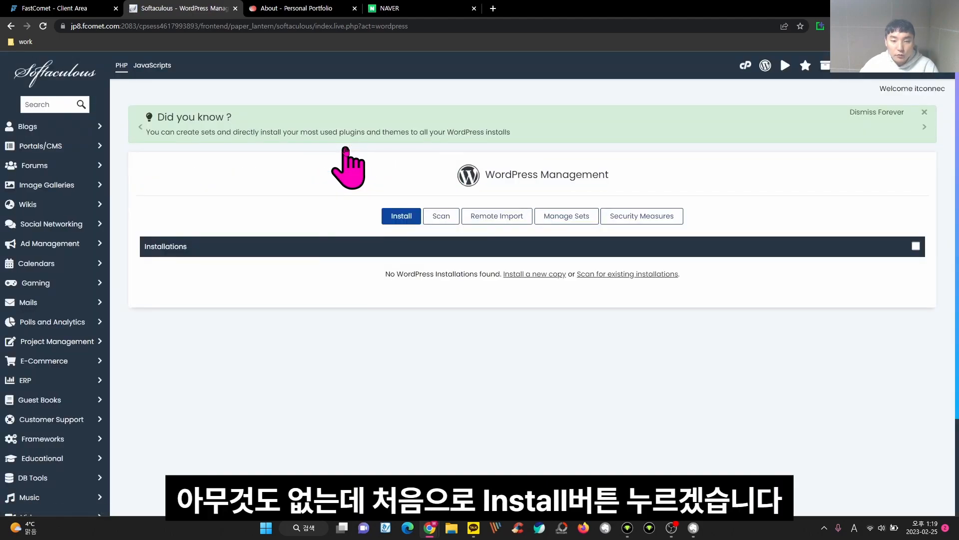
click(400, 216)
scroll(399, 227, down, 1)
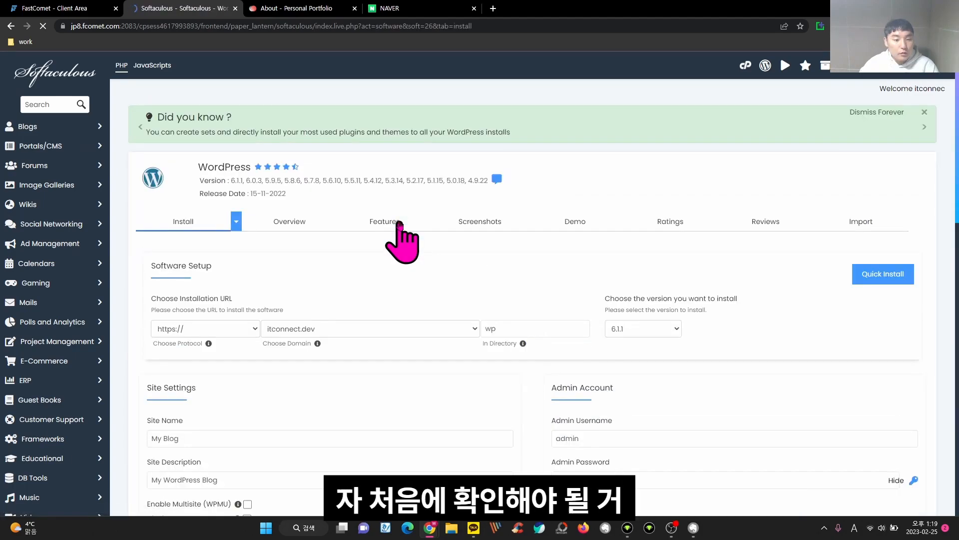
scroll(400, 224, down, 1)
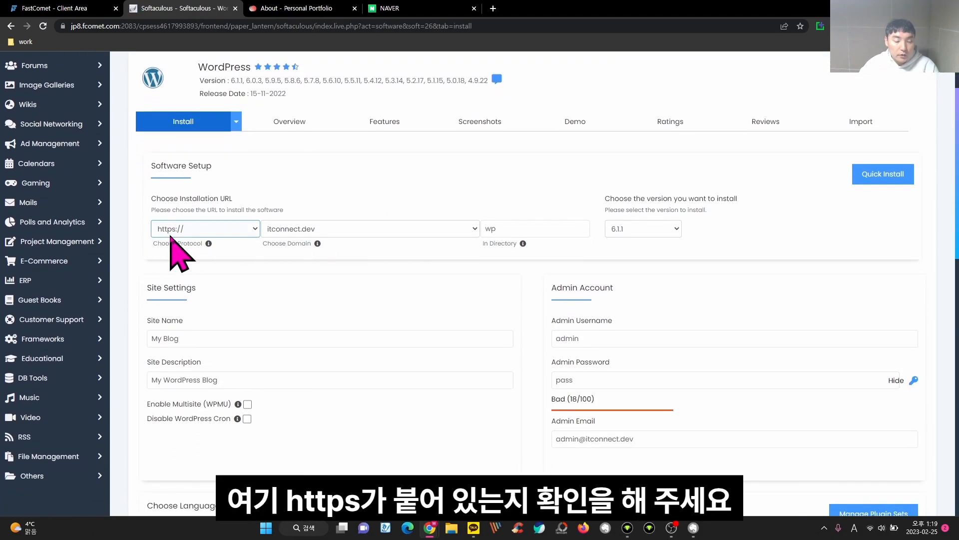
click(255, 230)
click(230, 243)
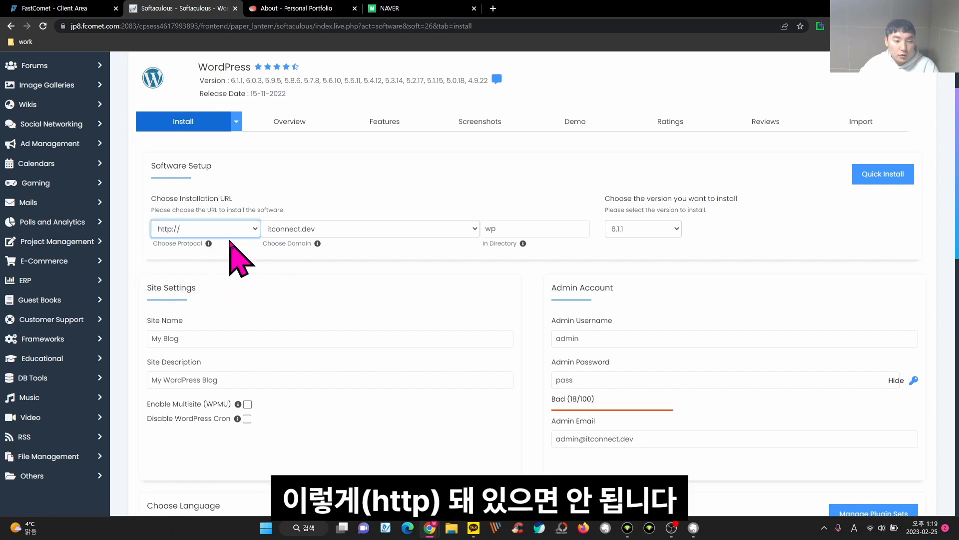
click(235, 229)
click(210, 263)
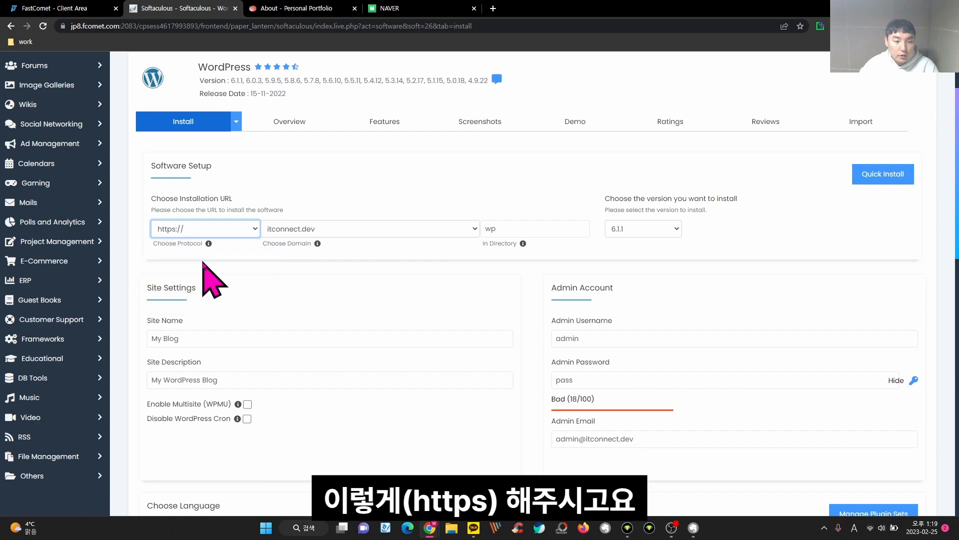
click(228, 230)
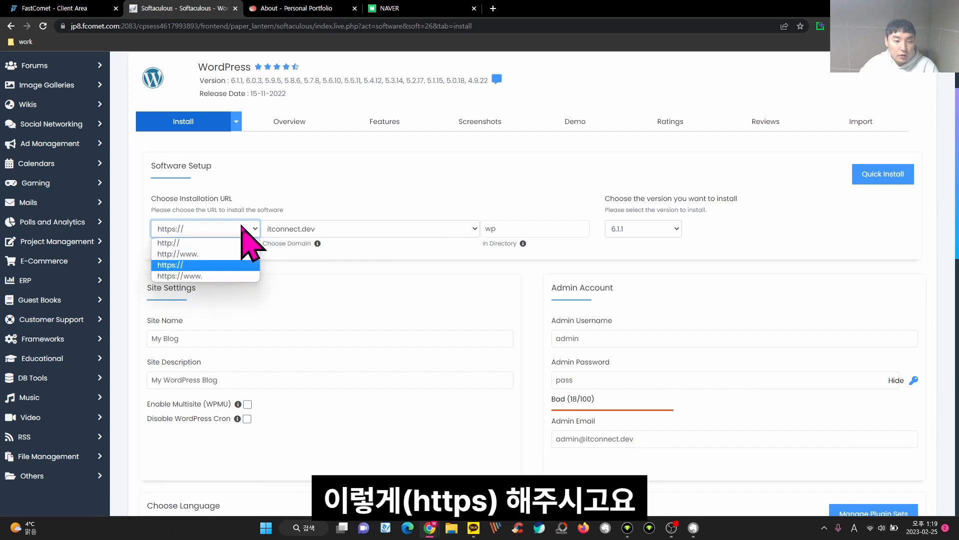
click(222, 268)
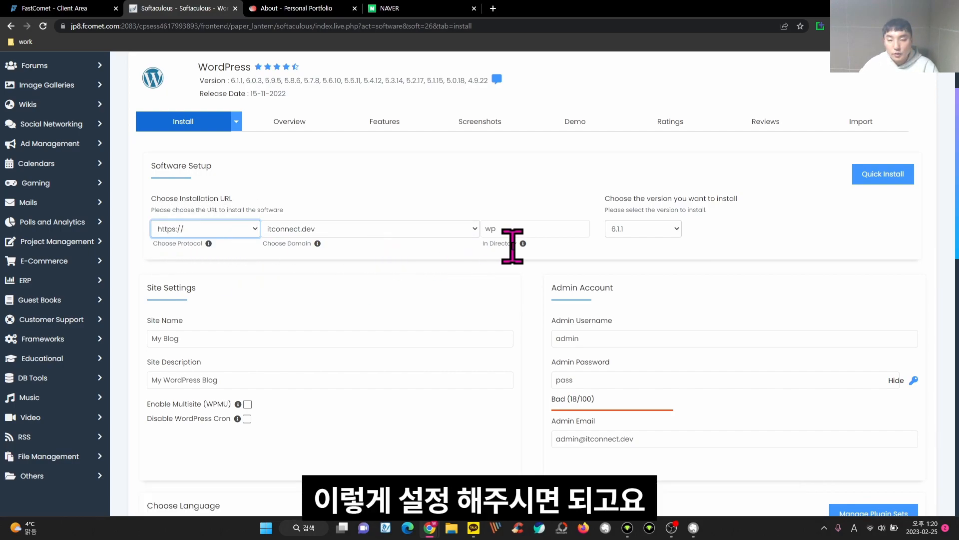
click(510, 229)
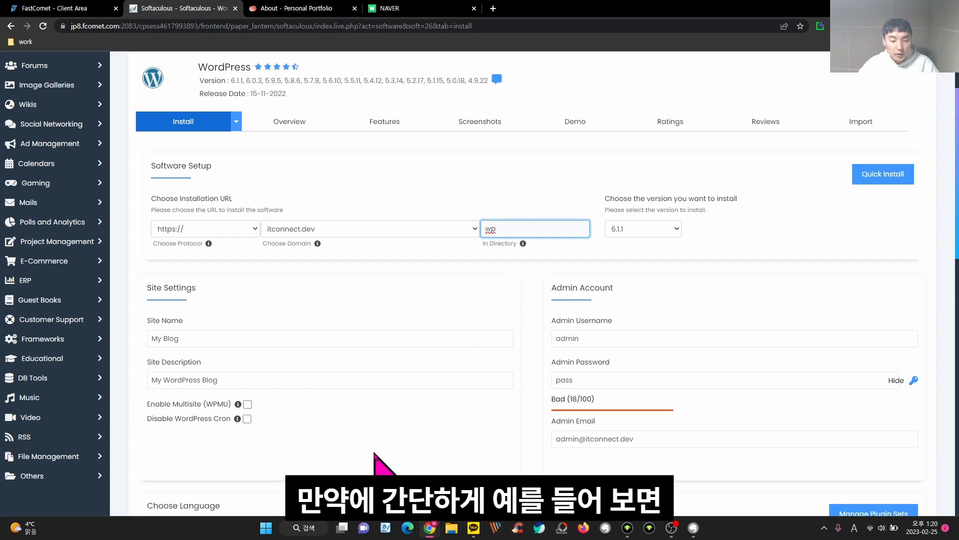
click(263, 528)
text(a메모장)
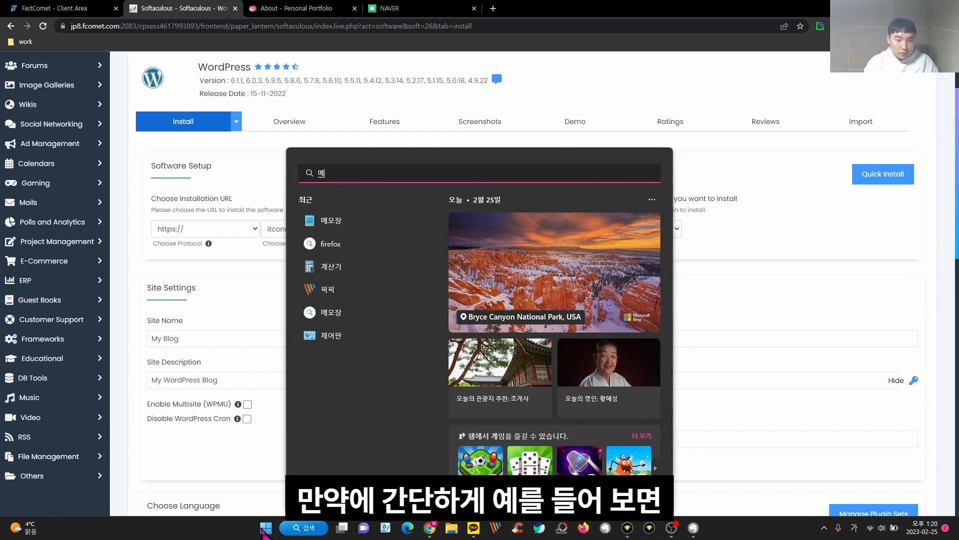
key(Return)
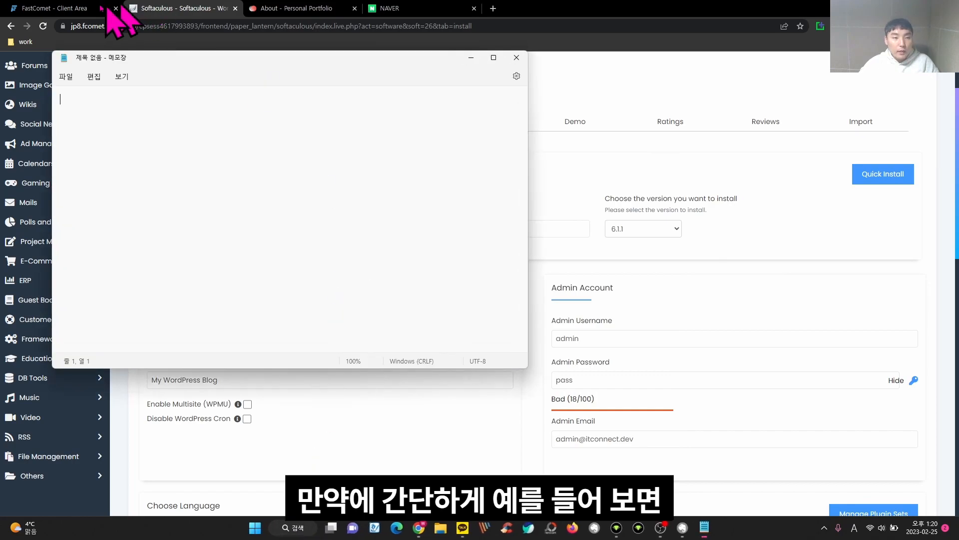
drag(49, 53, 272, 75)
drag(349, 80, 685, 97)
text(ht)
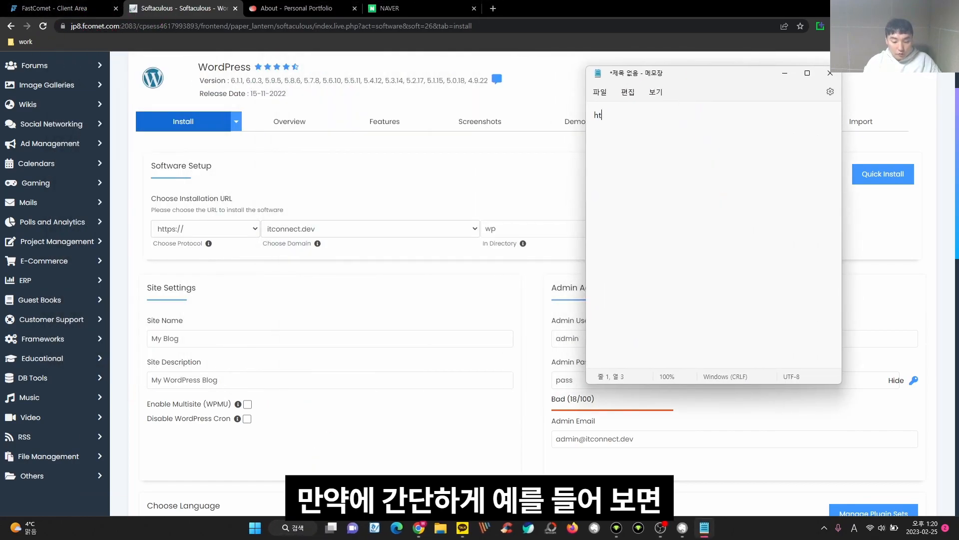
text(tps://itcon)
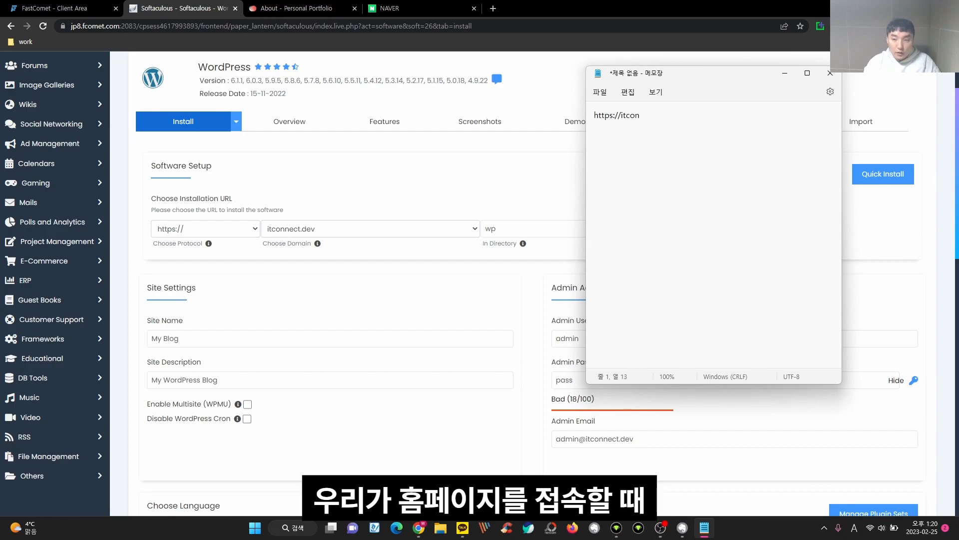
text(nect.dev)
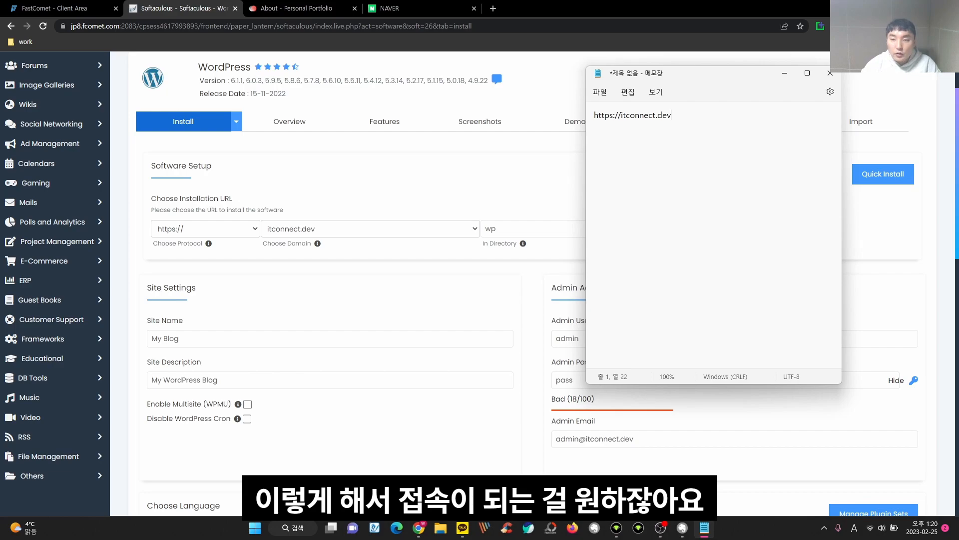
- Append /wp to the address in Notepad as an example, and remove the suffix again
drag(696, 75, 713, 150)
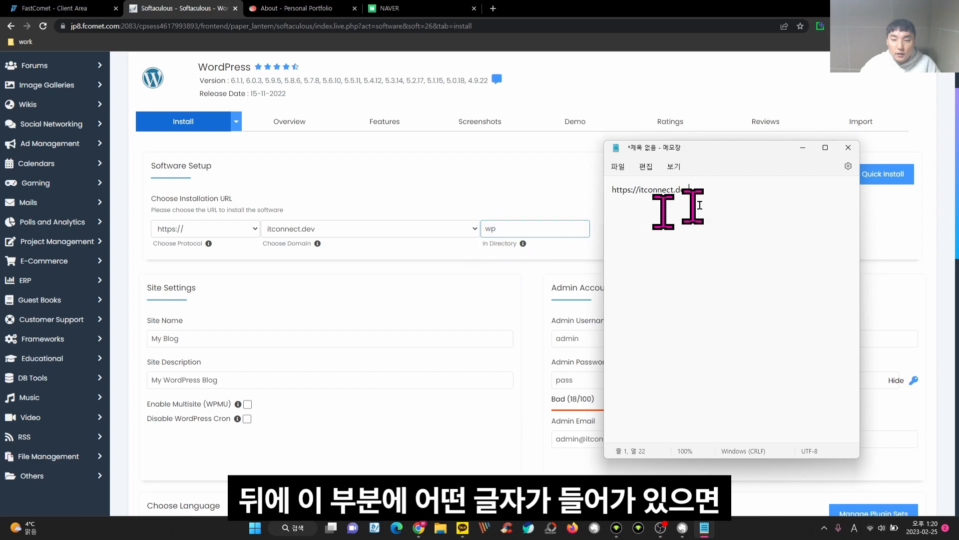
text(wp)
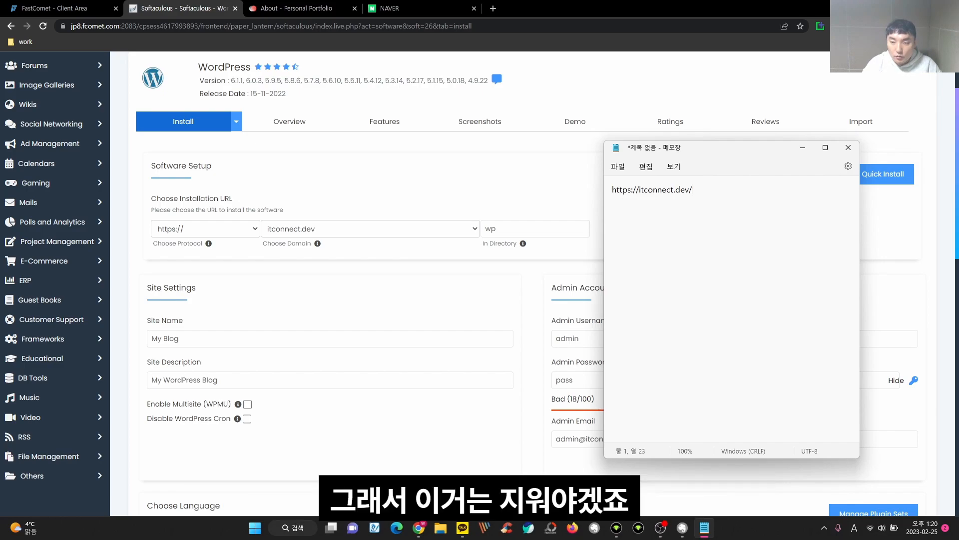
key(BackSpace)
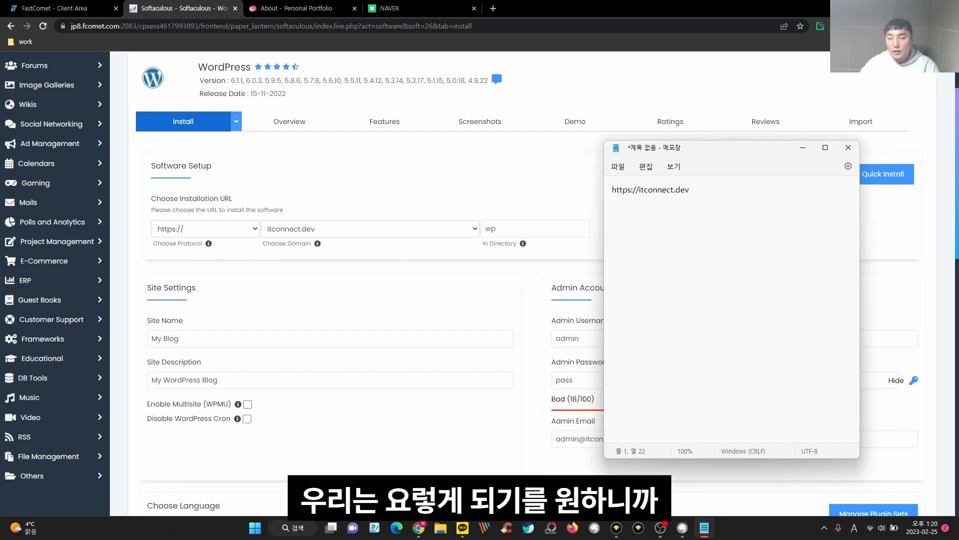
- Minimise Notepad and replace the installation directory wp with subhomepage
click(803, 147)
click(537, 229)
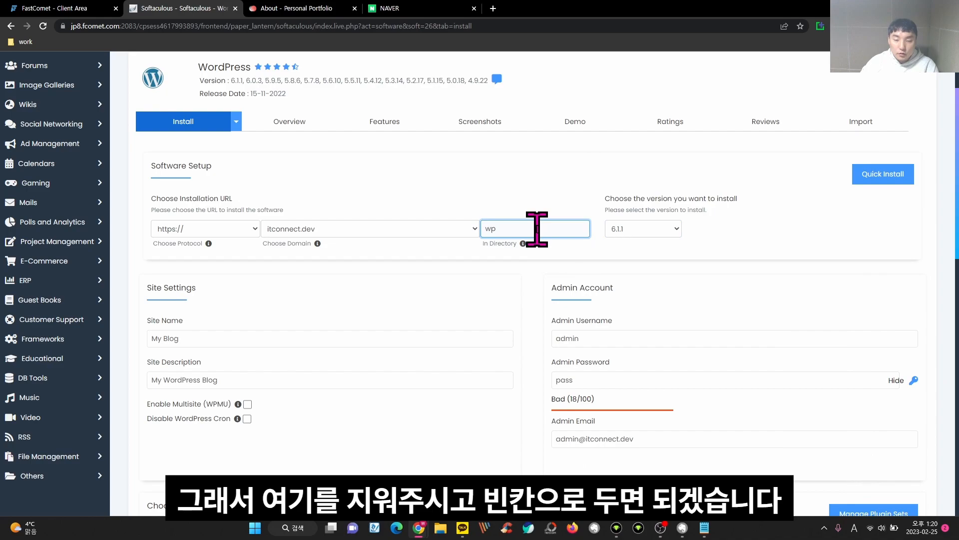
key(BackSpace)
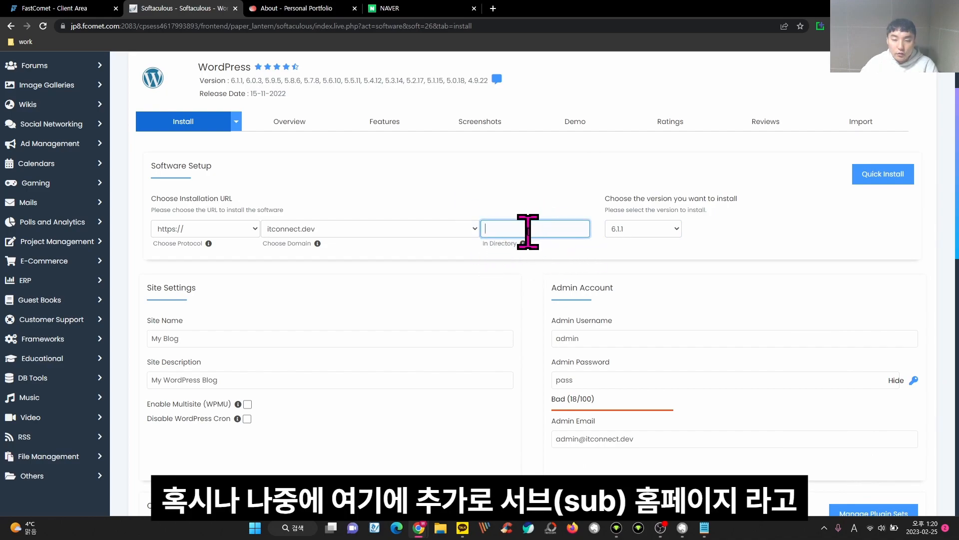
text(subhomepage)
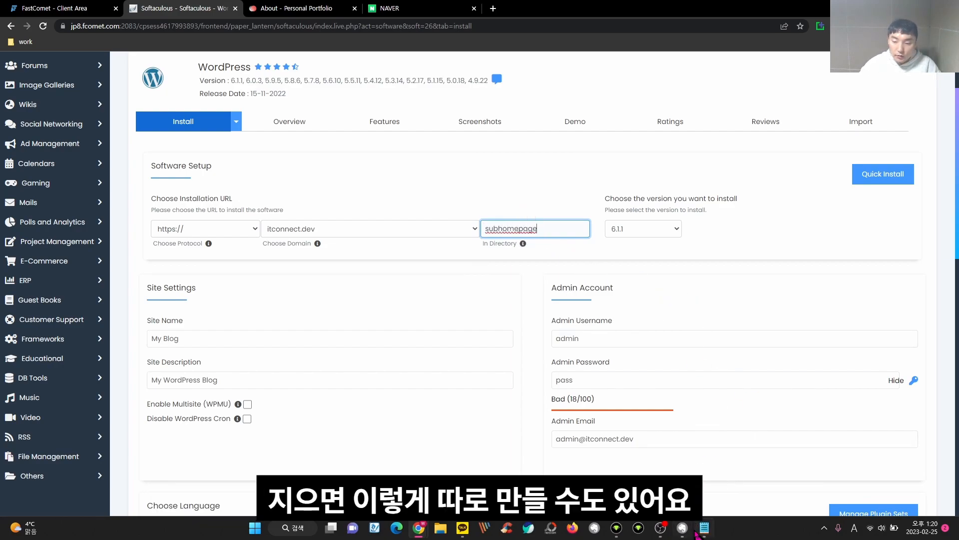
click(704, 528)
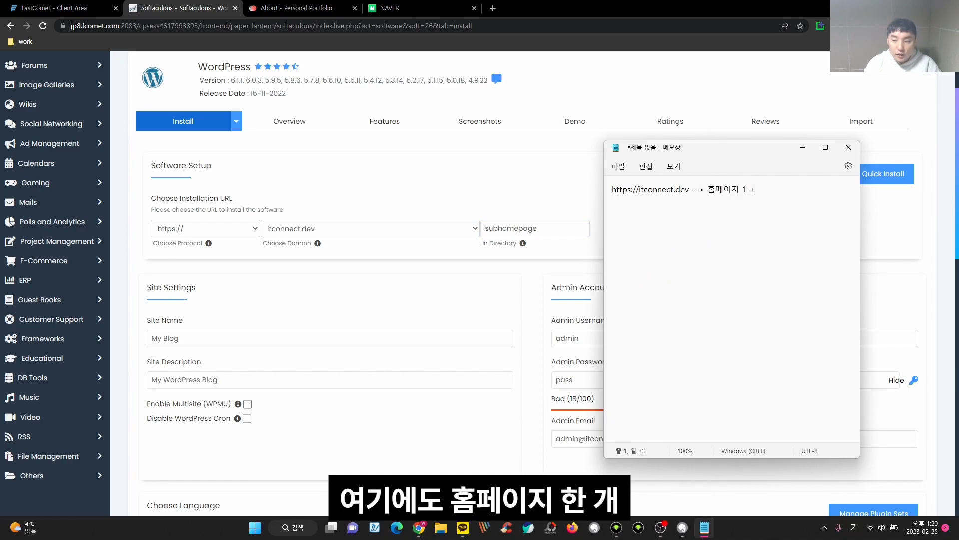
key(Right)
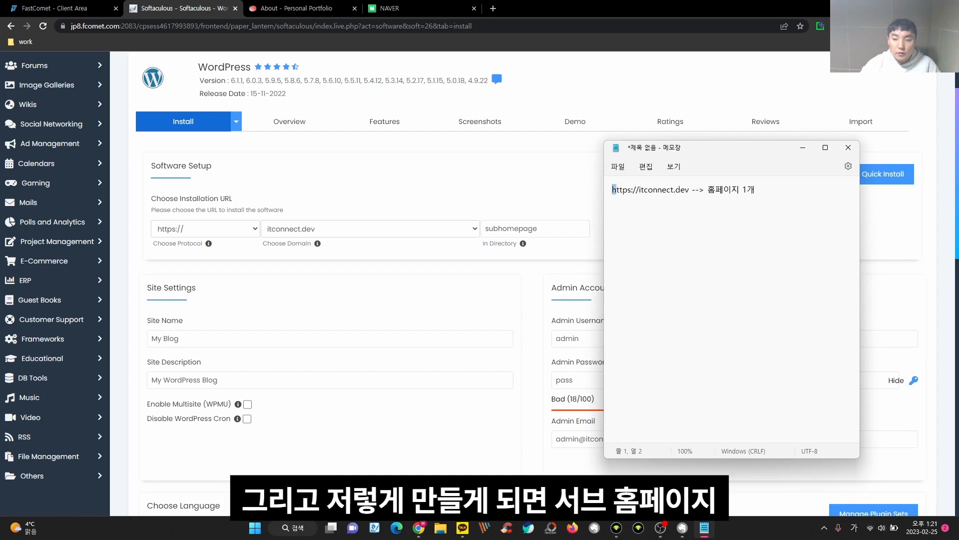
key(ctrl+c)
key(End)
key(Return)
key(ctrl+v)
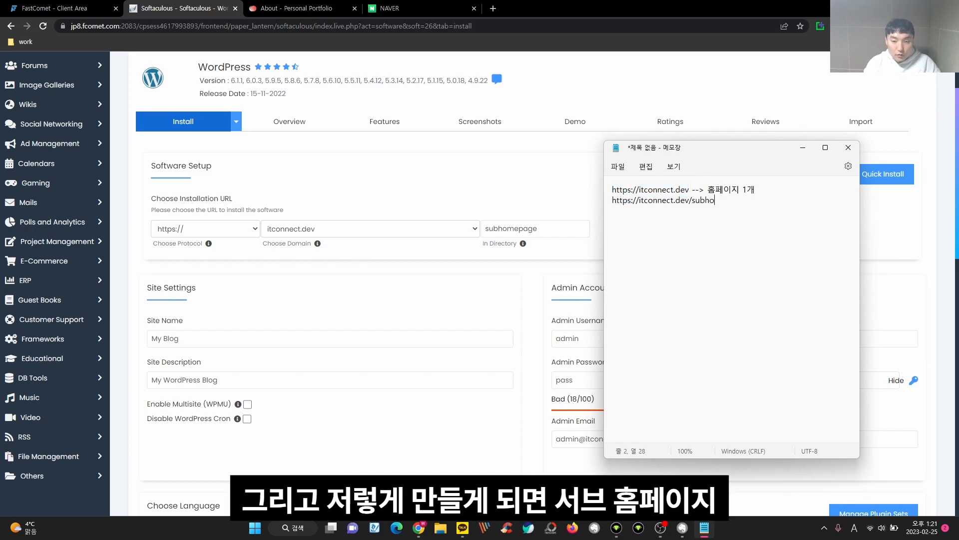
text(>)
key(Hangul)
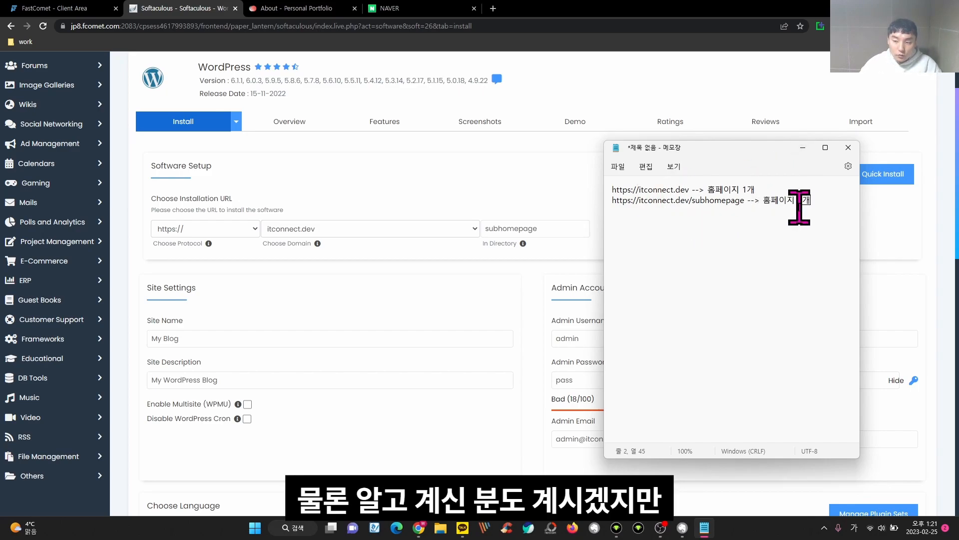
key(Return)
key(Hangul)
text(http)
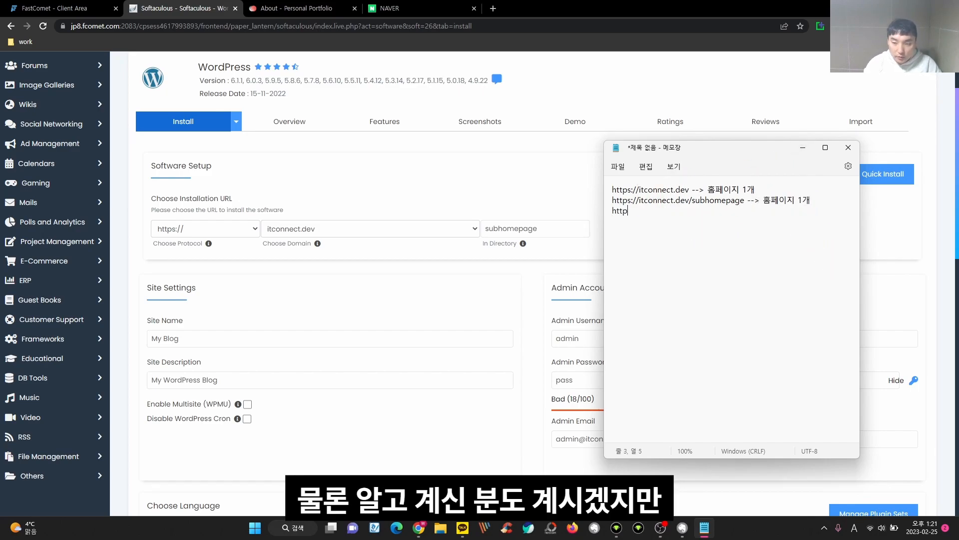
text(s://su)
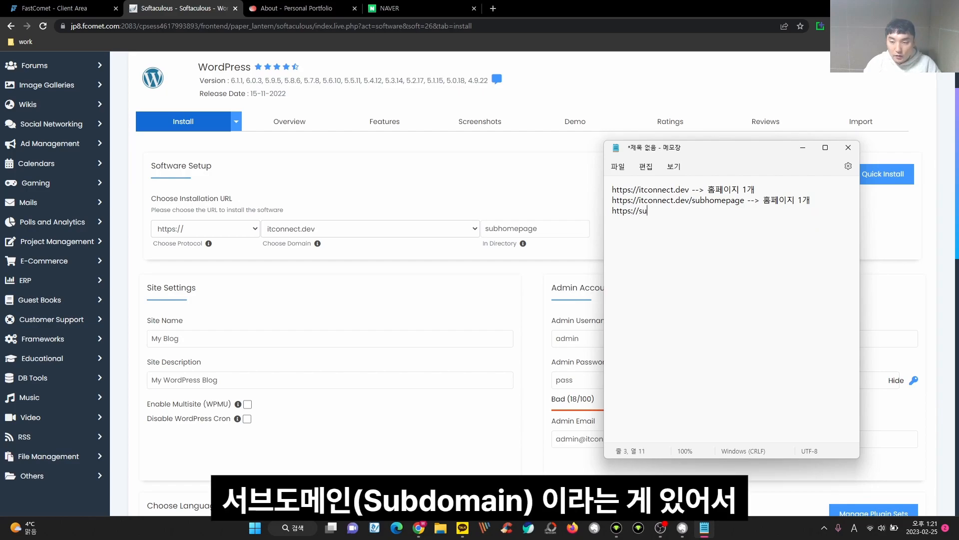
text(b.itc)
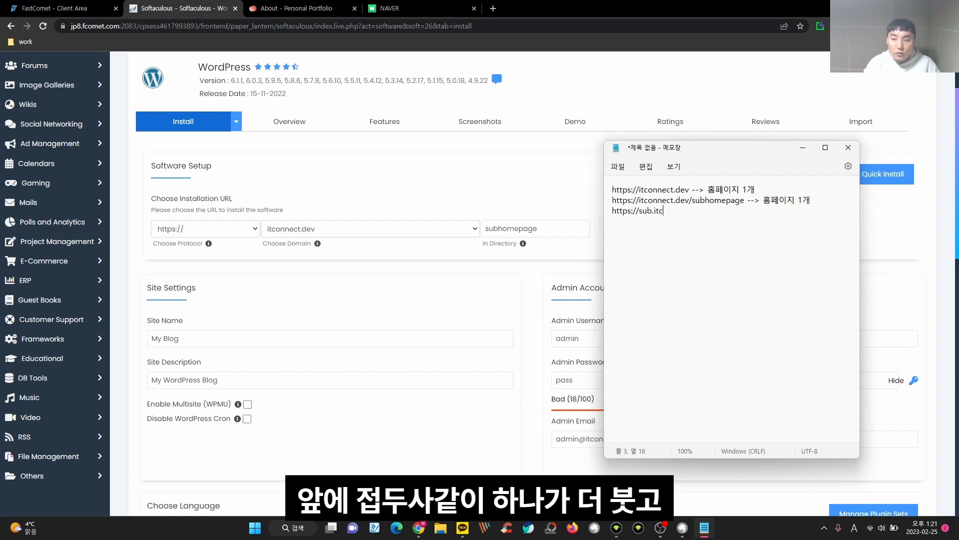
text(onnect.dev --> 홈페이지 1개)
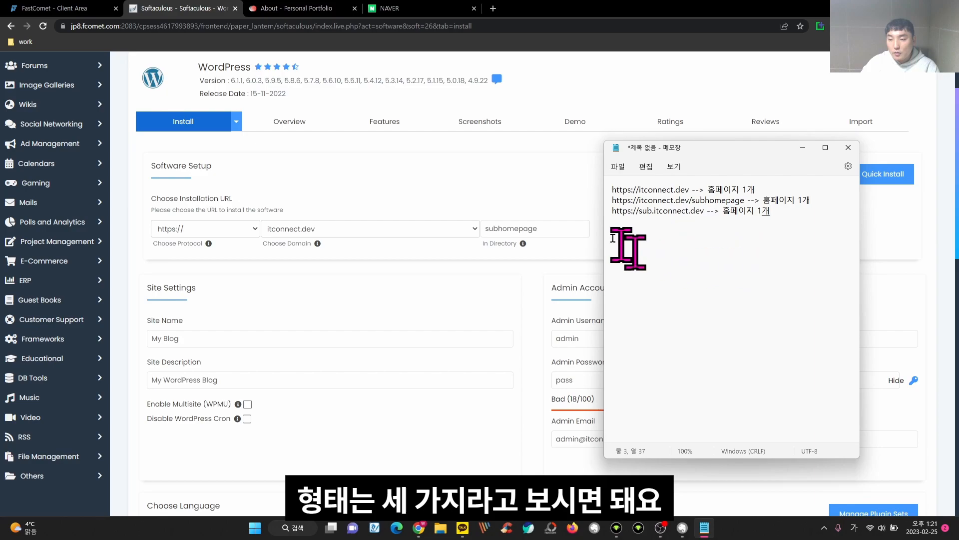
- Compare the three address forms in Notepad by highlighting the main domain, the /subhomepage directory and the sub prefix
drag(639, 190, 688, 190)
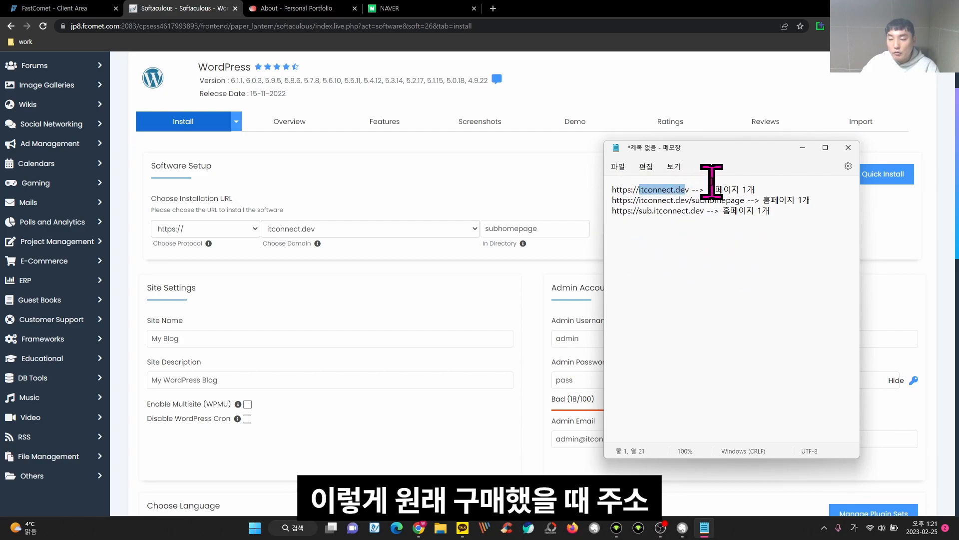
drag(690, 200, 745, 200)
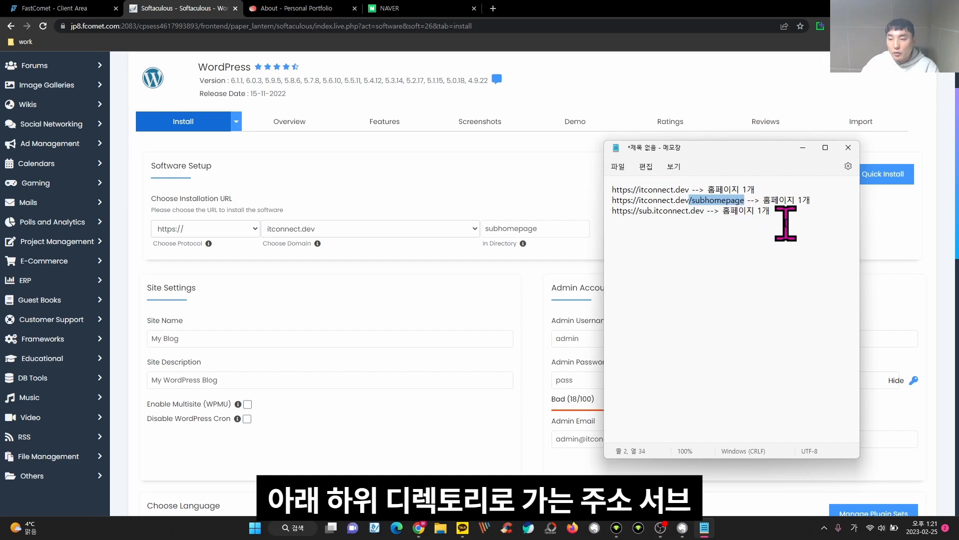
click(648, 266)
drag(637, 214, 645, 213)
click(683, 250)
- Move Notepad clear of the installation URL settings and empty the installation directory
drag(777, 145, 781, 274)
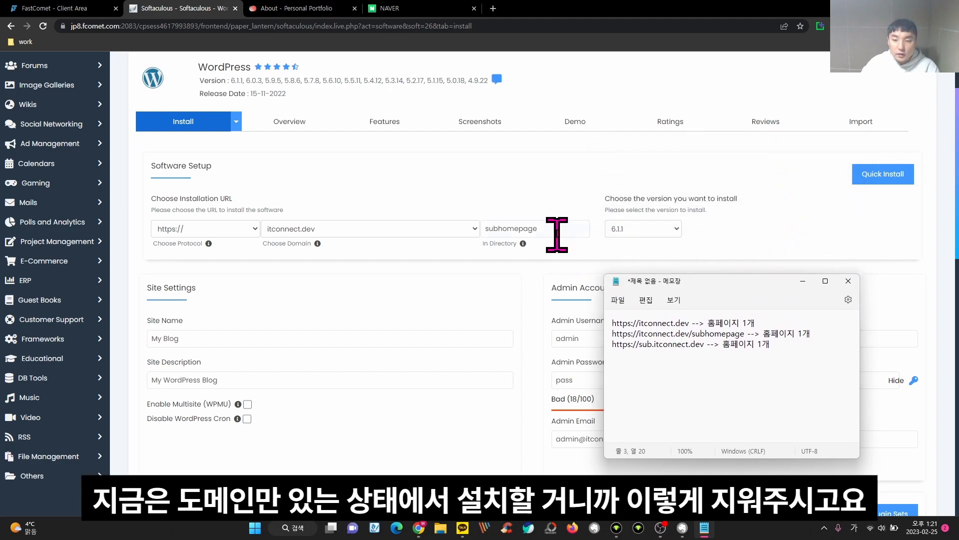
drag(552, 227, 484, 228)
key(BackSpace)
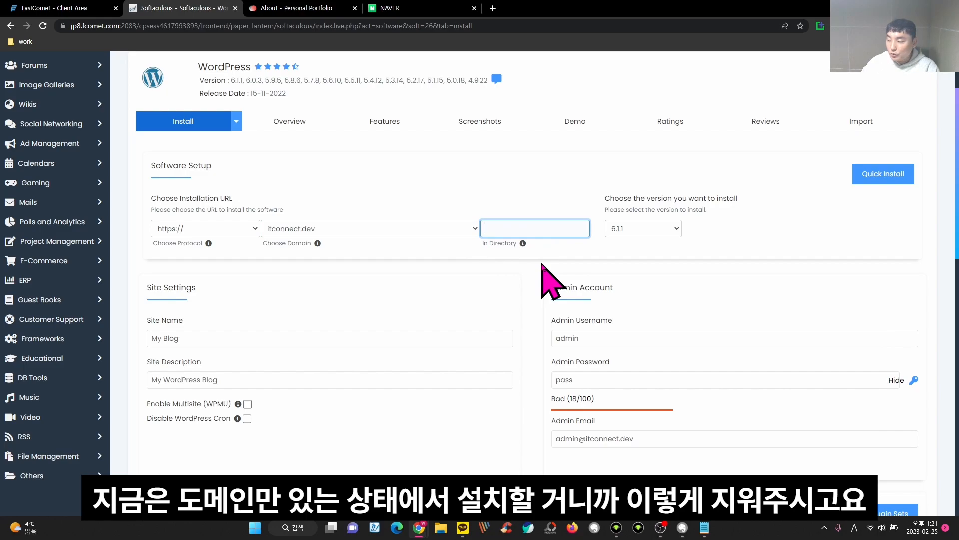
- Choose WordPress version 6.1.1 for the installation
click(648, 228)
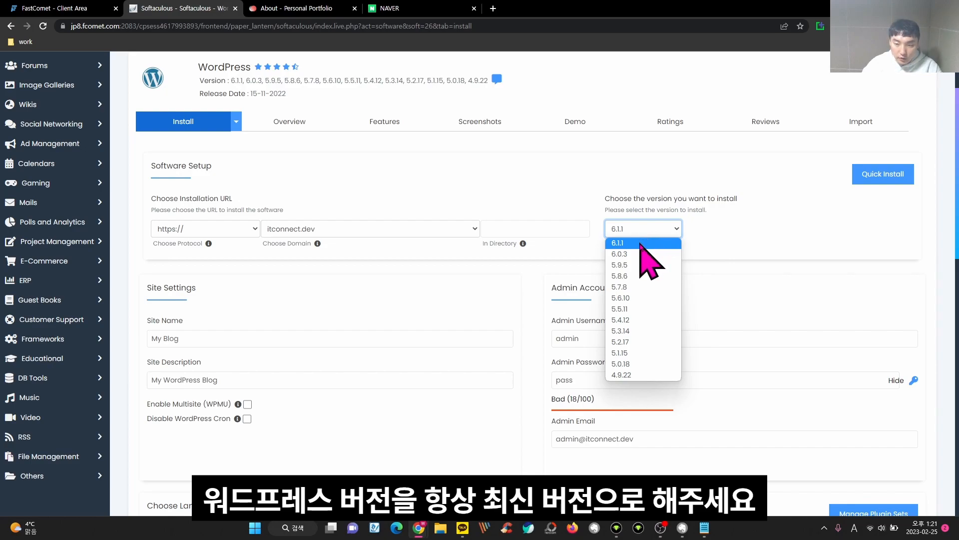
click(641, 243)
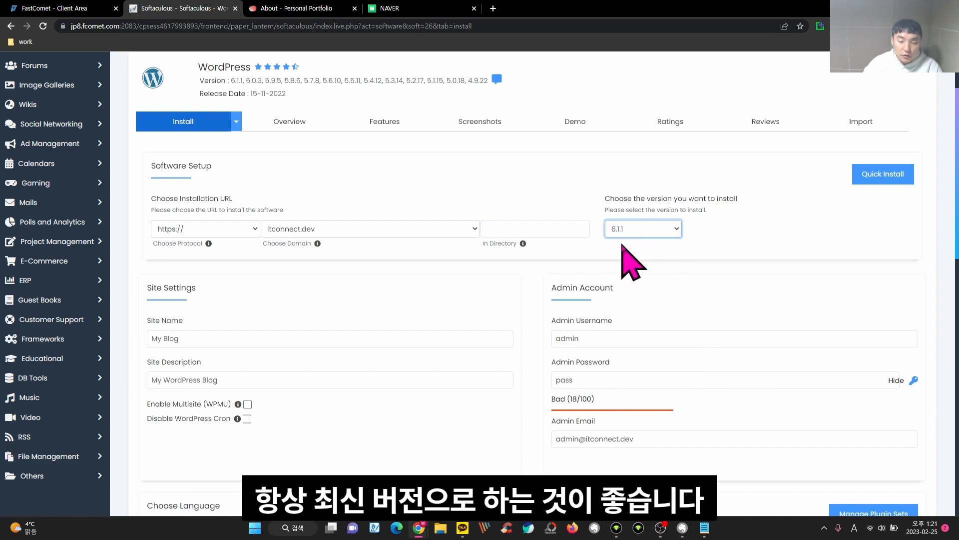
- Replace the site name with "홈페이지 이름" and the site description with "홈페이지 주소"
scroll(145, 310, down, 2)
drag(184, 238, 136, 242)
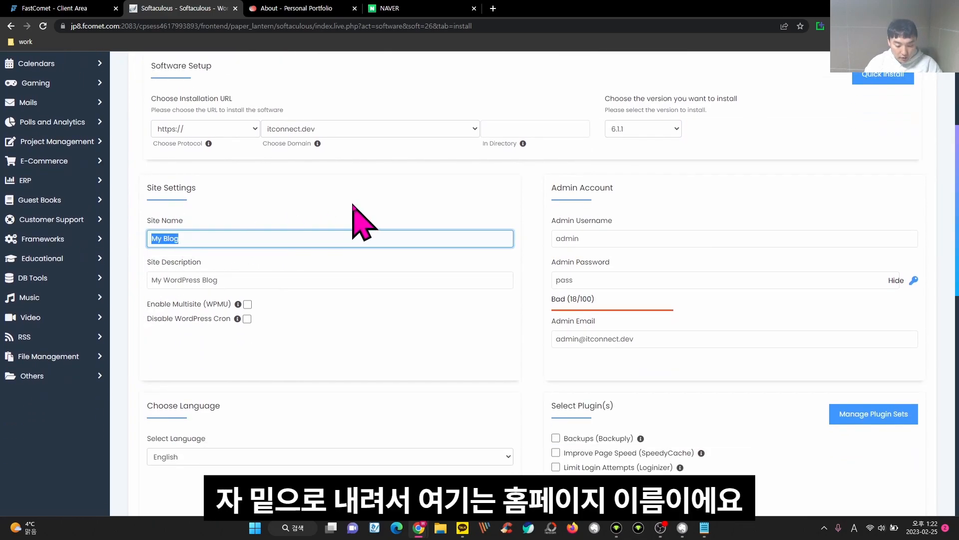
text(홈ㅍ)
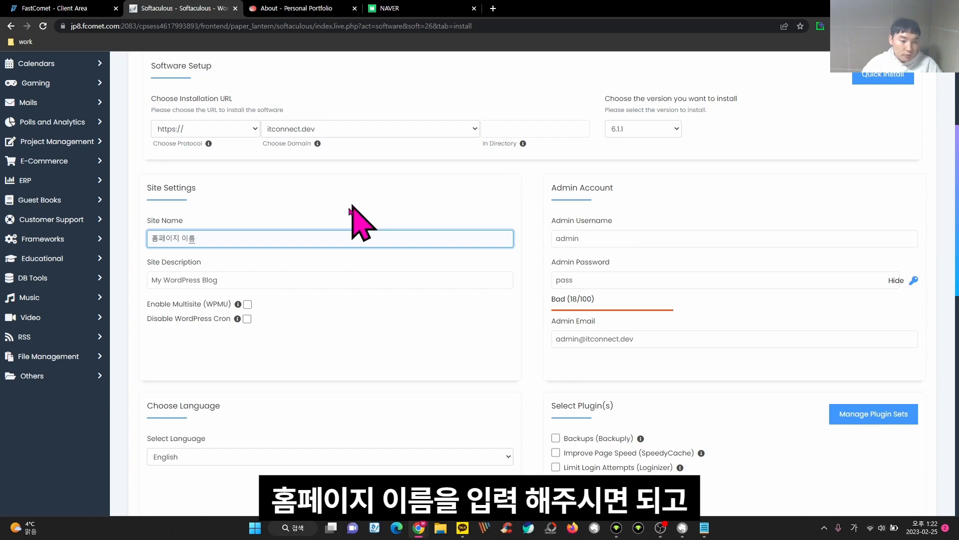
triple_click(223, 279)
text(홈페이지 주)
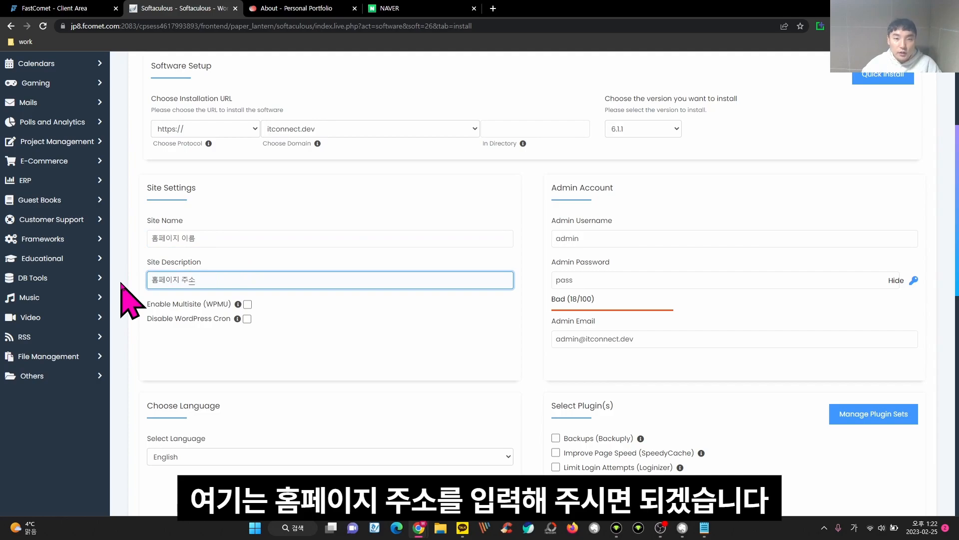
- Open google.com in place of the NAVER page and search for "온라인 건물 연구소"
click(433, 9)
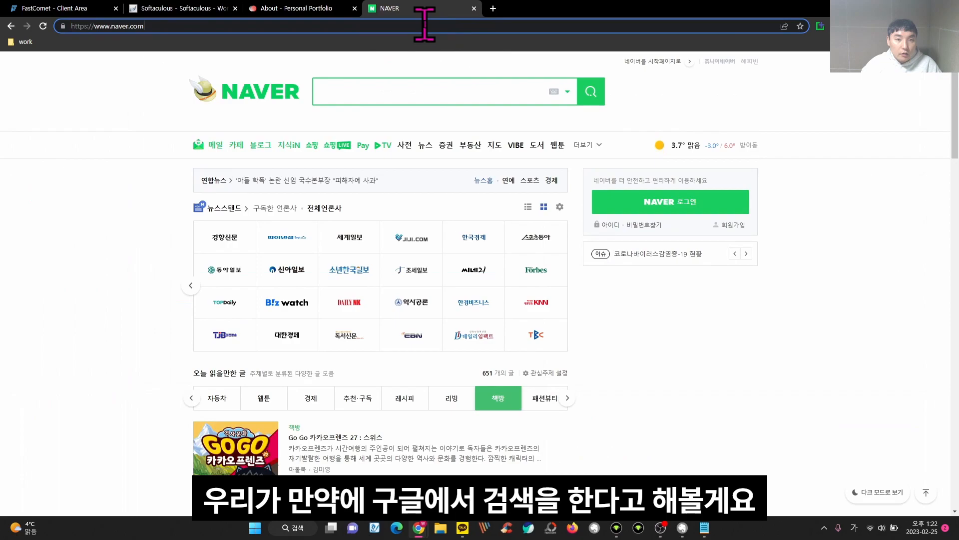
click(425, 25)
text(google.com)
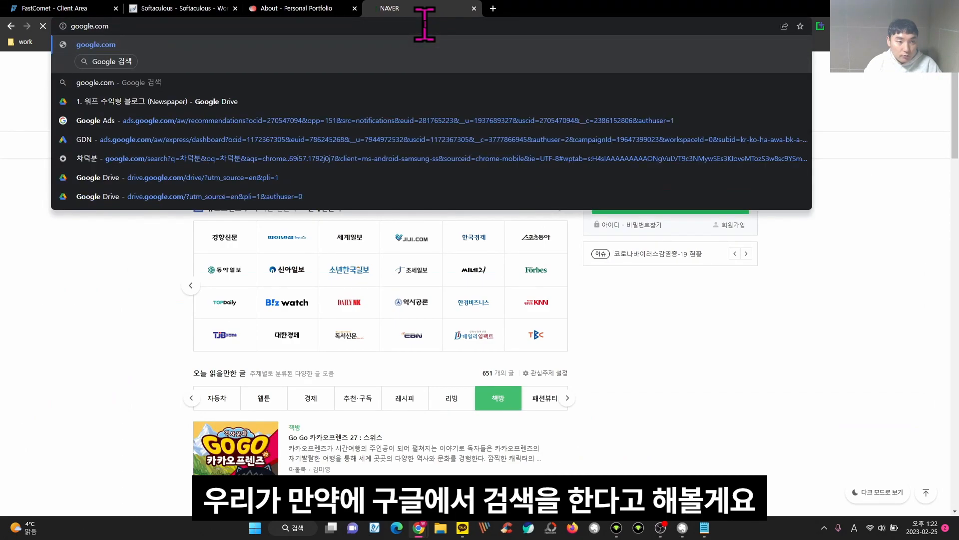
key(Return)
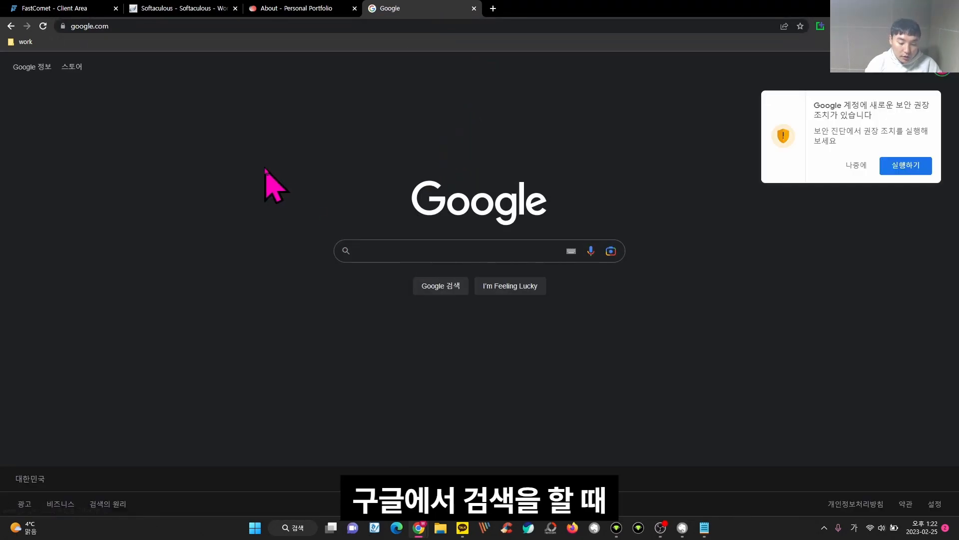
text(온라인)
text( 건물 여ㄴ)
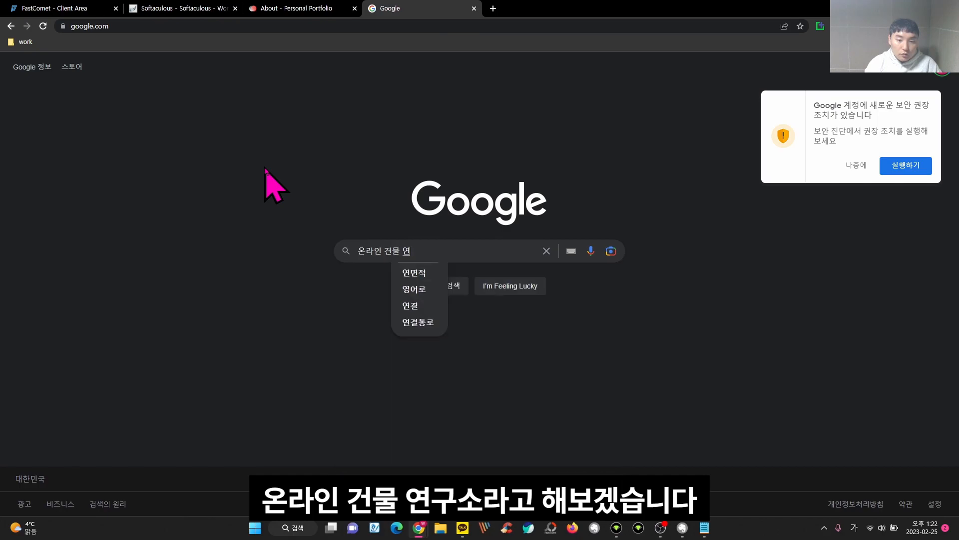
text(구소)
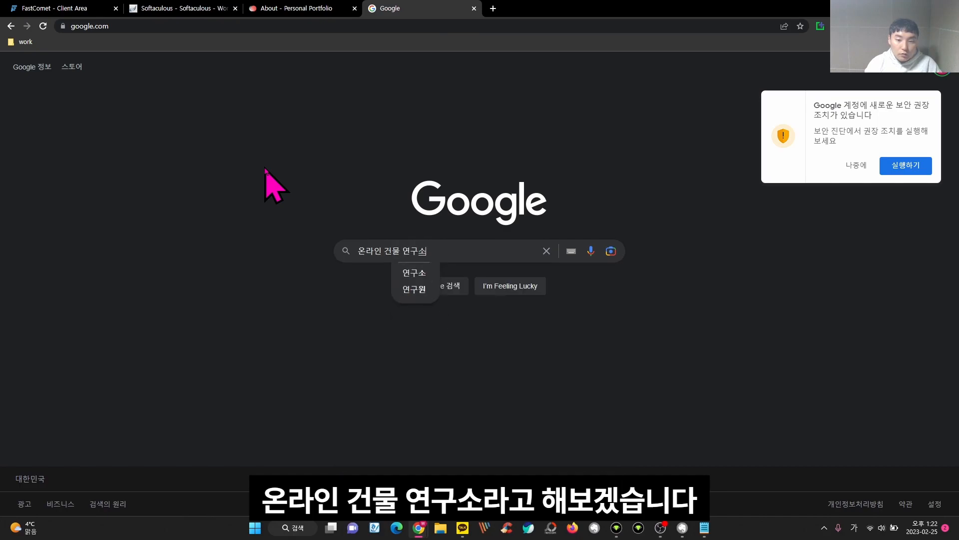
key(Return)
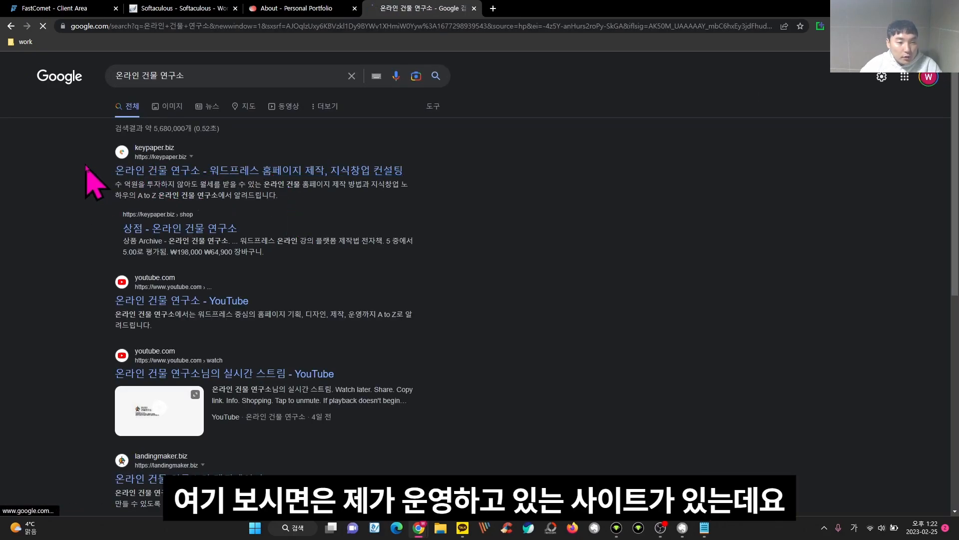
- Examine the keypaper.biz search result by highlighting its title and its description text
drag(115, 170, 400, 171)
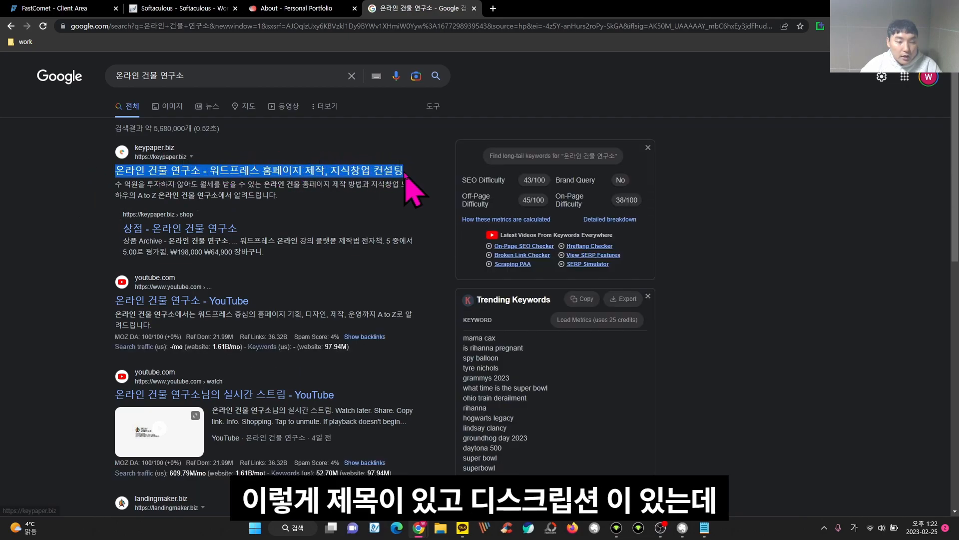
click(111, 189)
drag(112, 189, 278, 200)
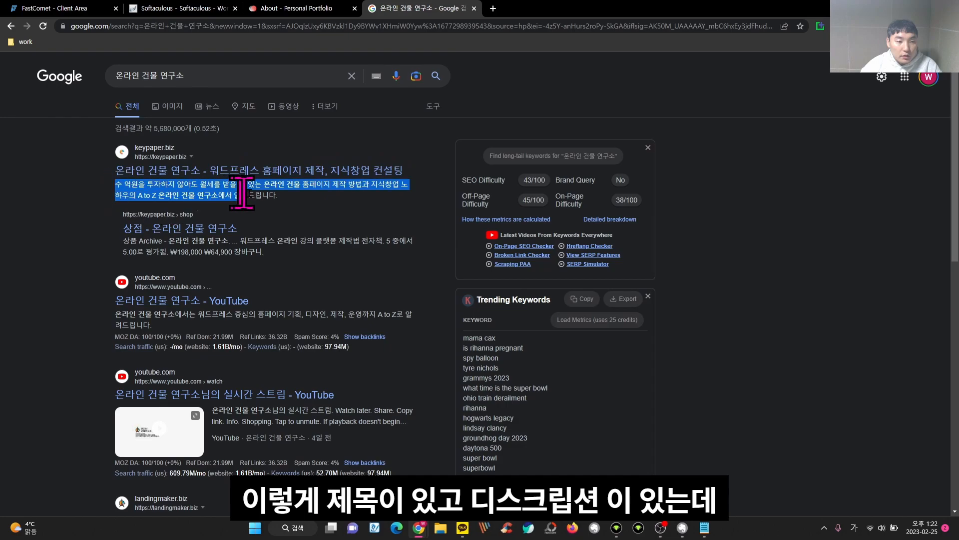
click(289, 203)
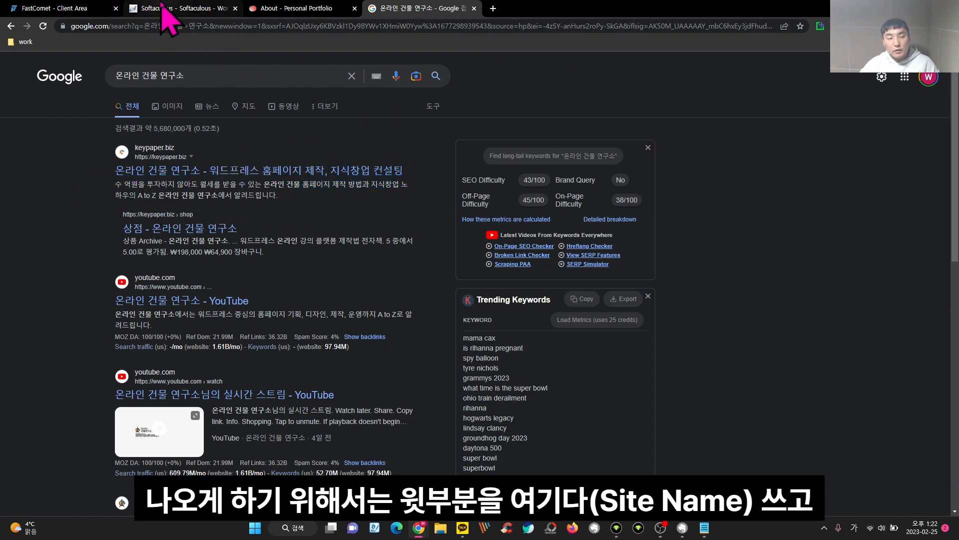
- Copy the keypaper.biz result title from Google and paste it over the Softaculous site name
drag(115, 170, 439, 189)
key(ctrl+c)
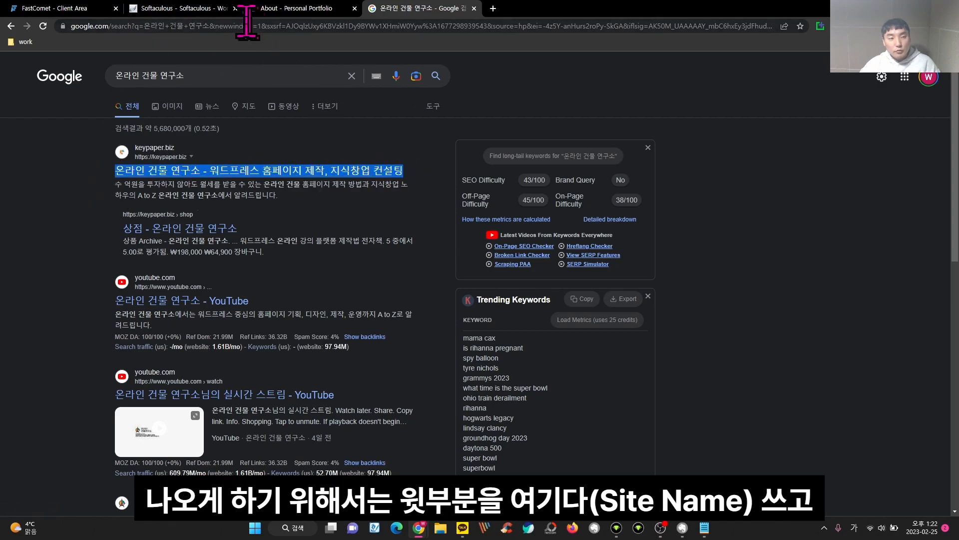
click(185, 8)
click(225, 240)
drag(225, 243, 145, 246)
key(ctrl+v)
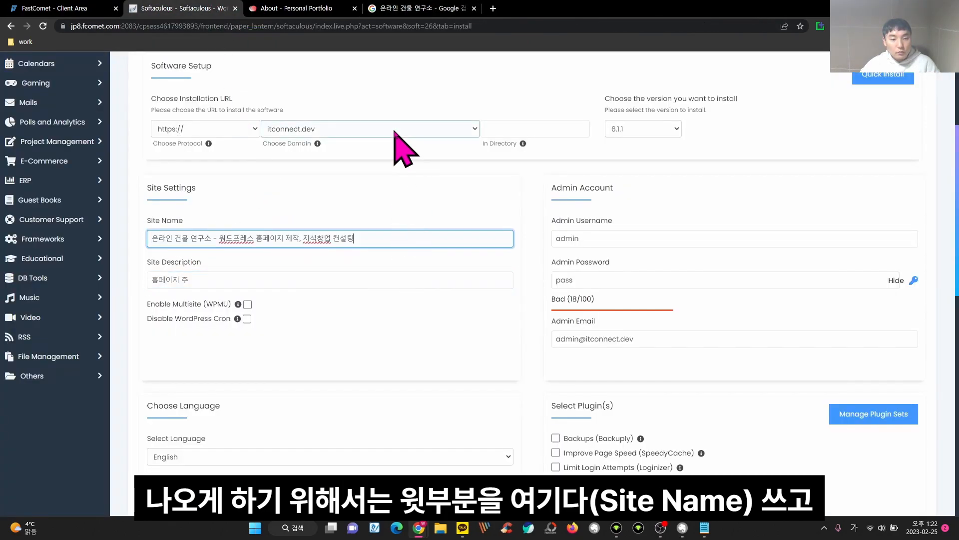
- Copy the keypaper.biz result description from Google and paste it over the Softaculous site description
click(390, 8)
drag(116, 183, 273, 200)
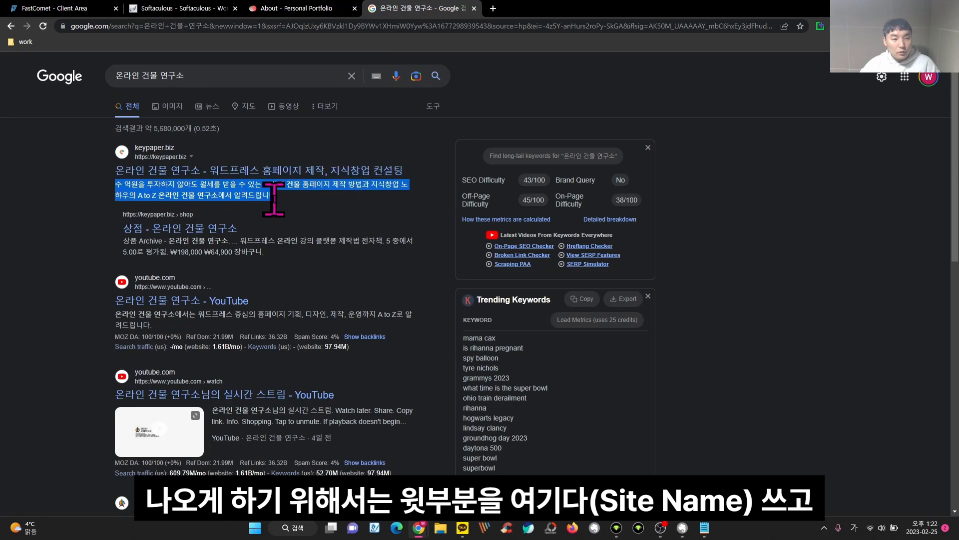
click(185, 8)
triple_click(213, 279)
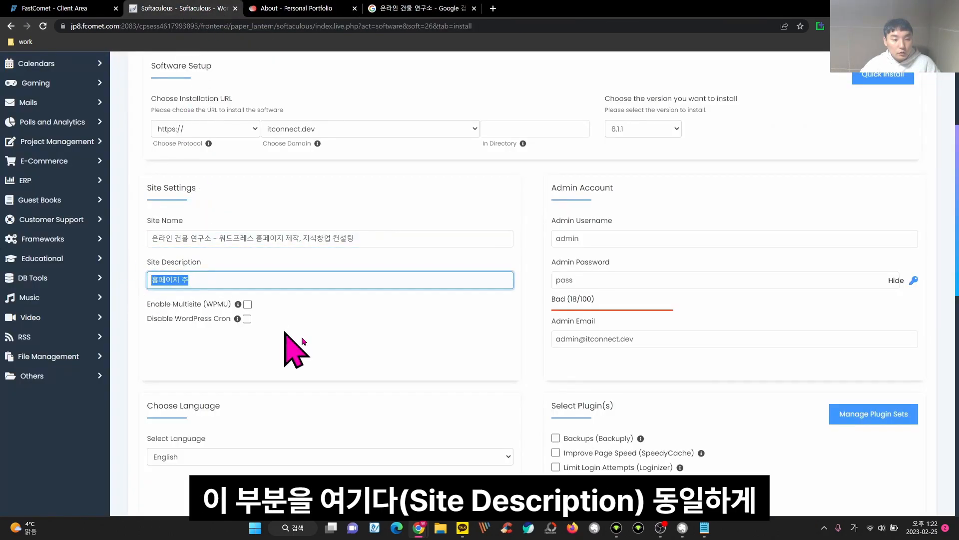
key(ctrl+v)
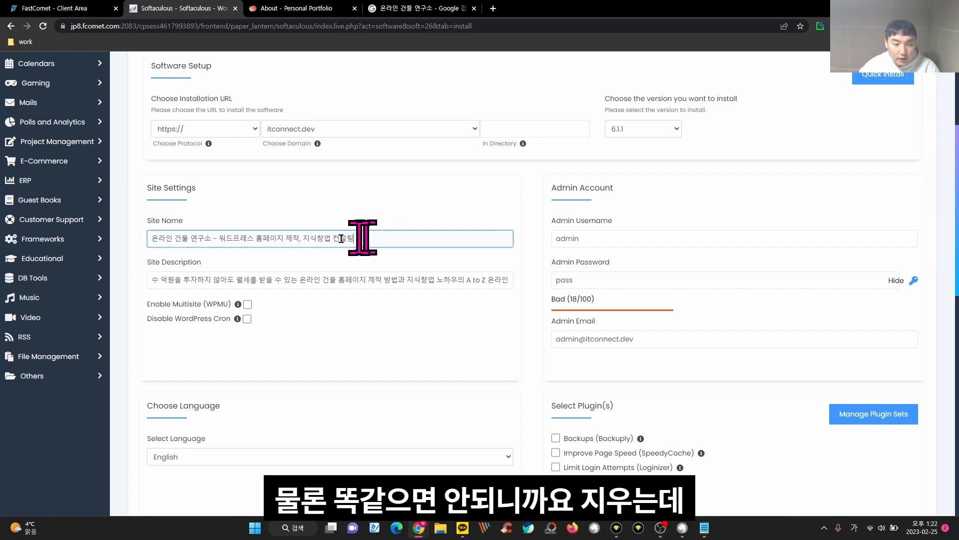
- Replace the site description with "사이트 설명" and the site name with "사이트 주소"
drag(372, 238, 131, 252)
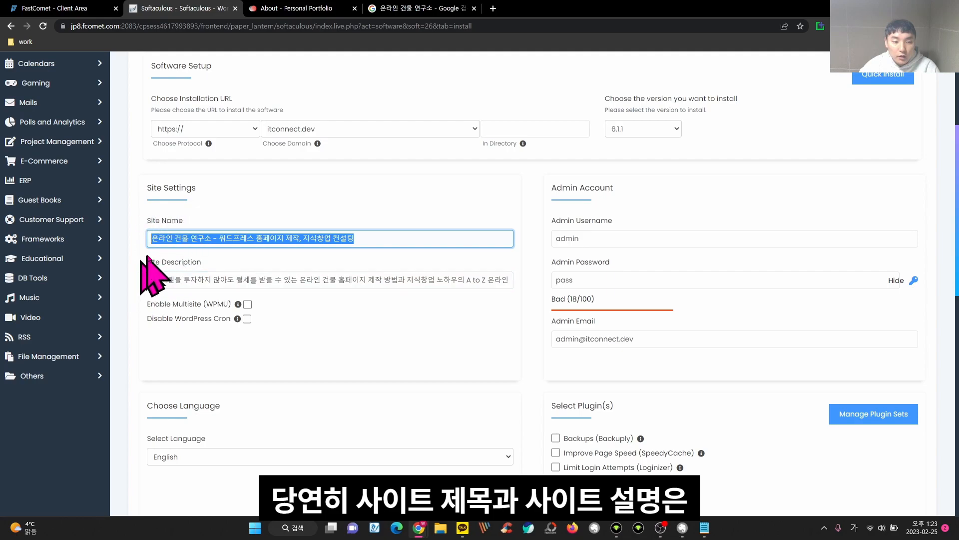
drag(152, 279, 593, 275)
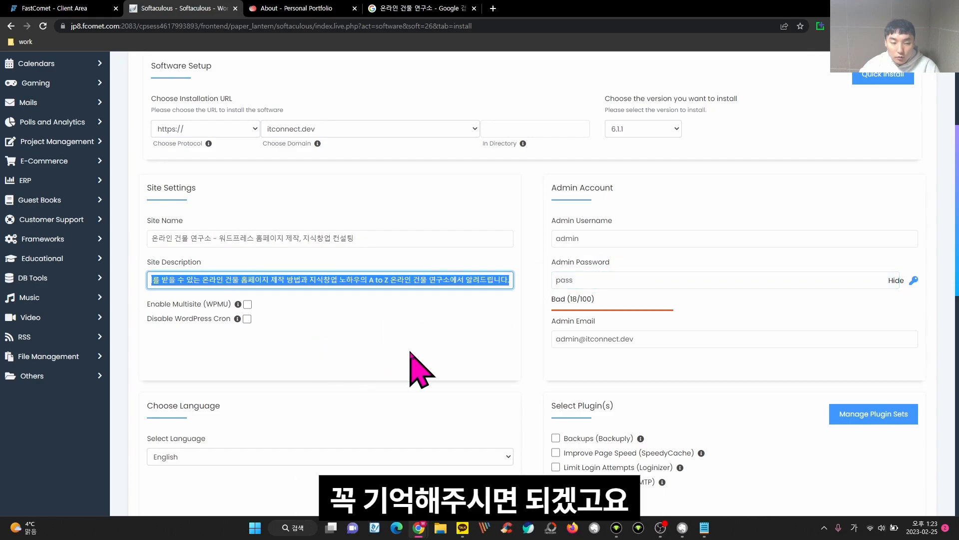
key(BackSpace)
text(사이트)
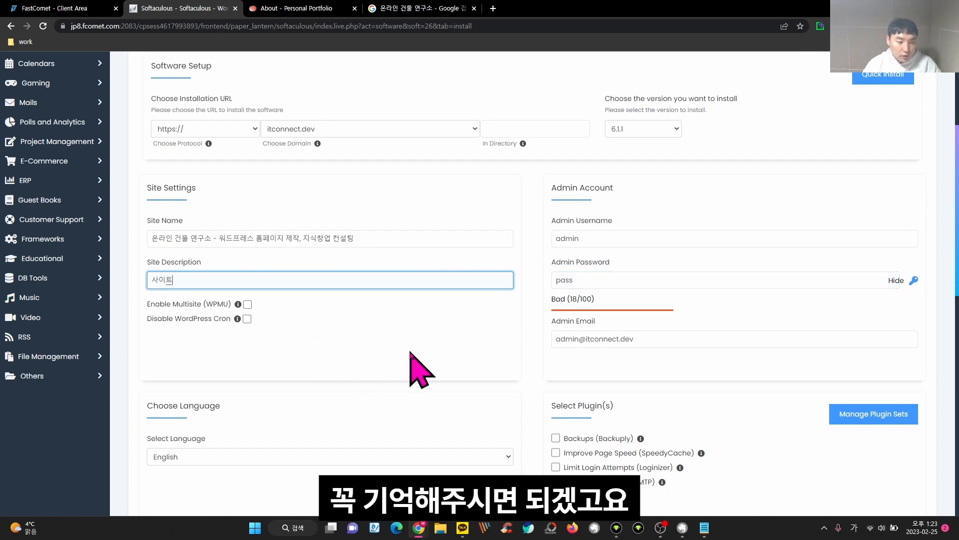
text( 제)
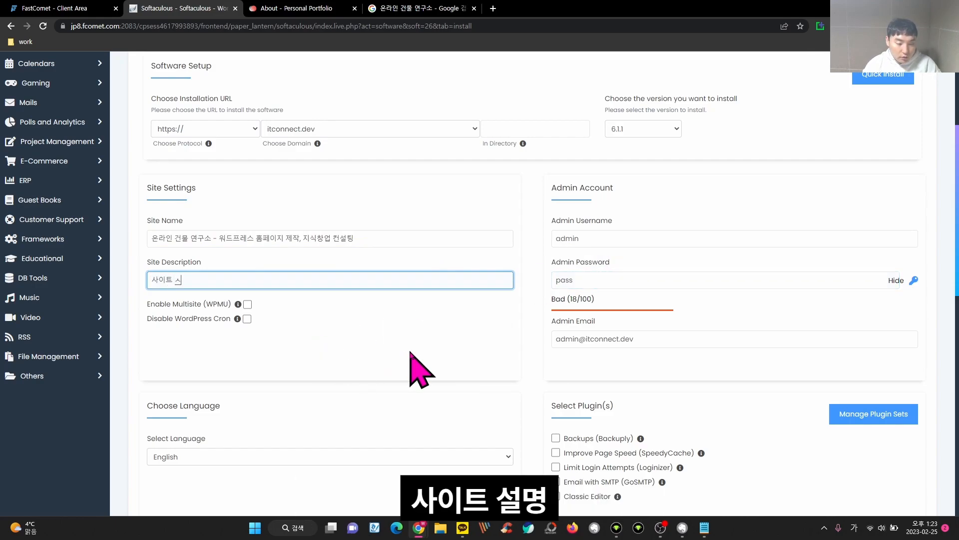
drag(368, 239, 154, 238)
text(오이트 주고)
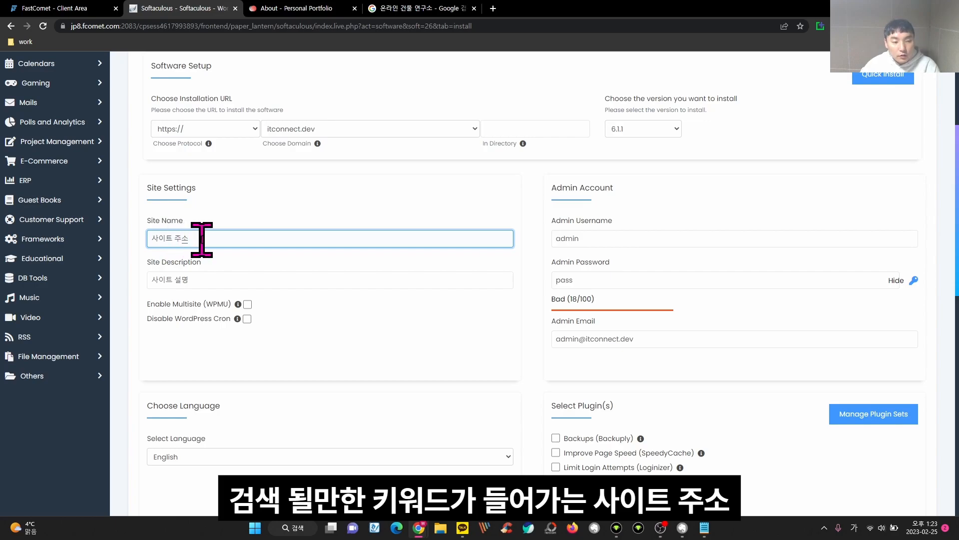
key(ctrl+a)
click(198, 278)
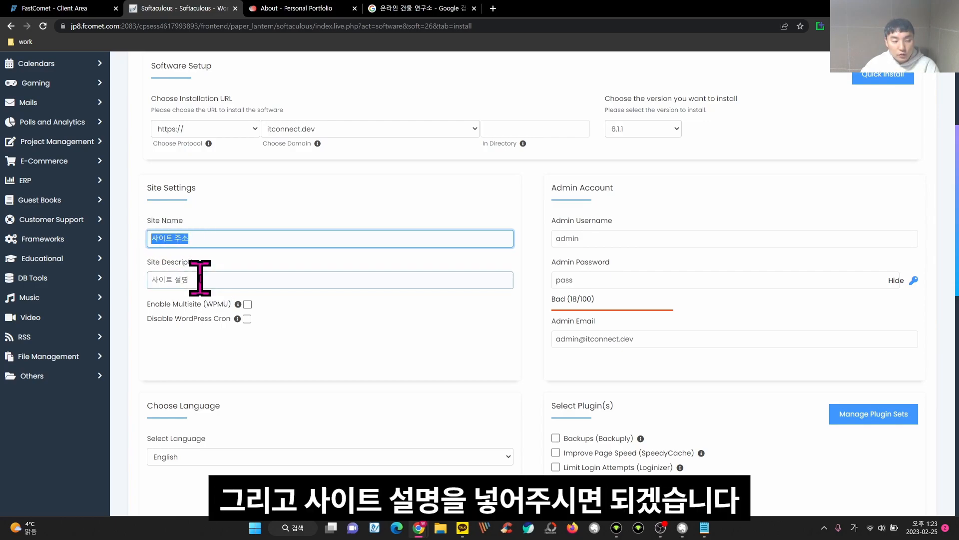
key(ctrl+a)
click(405, 319)
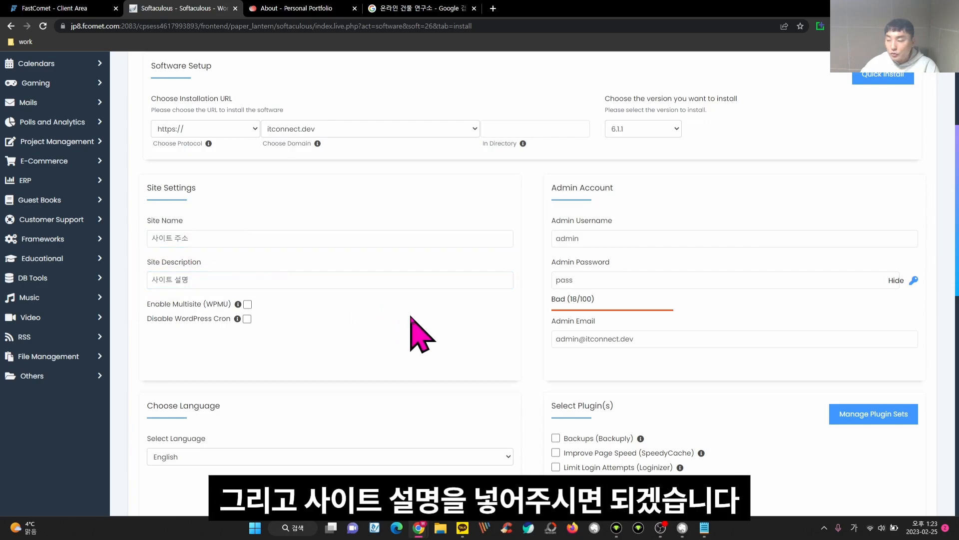
- Set the admin username to keypaper, then hide the admin password's characters and enter a new admin password
click(643, 238)
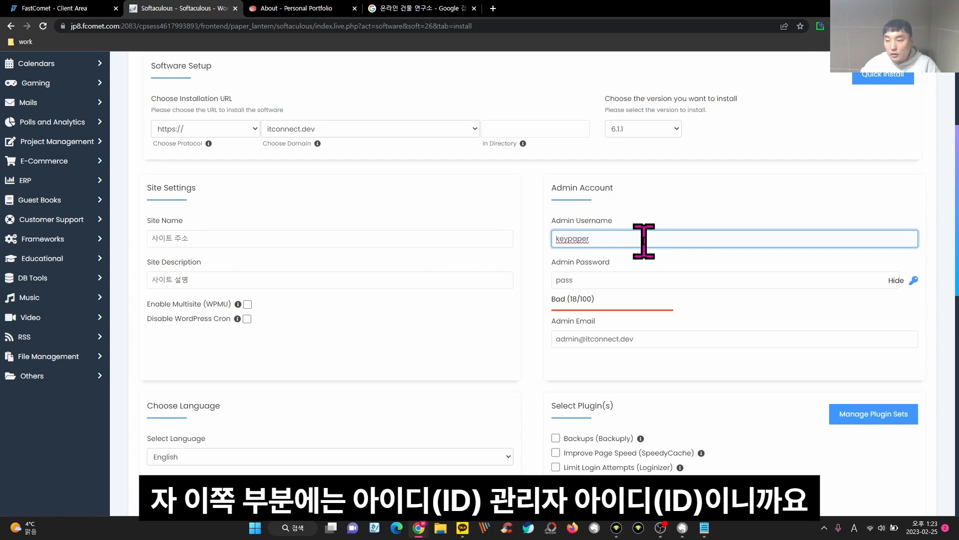
click(894, 280)
click(609, 237)
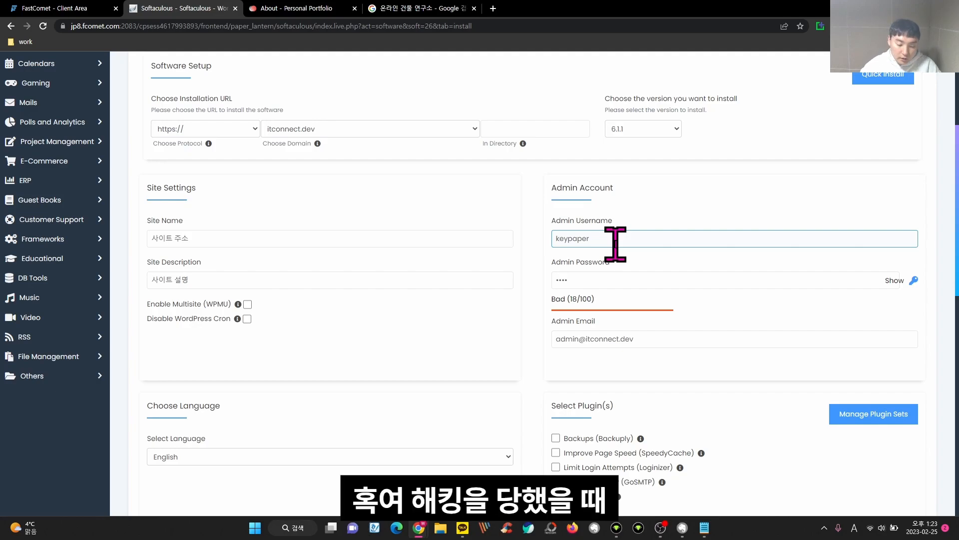
click(606, 278)
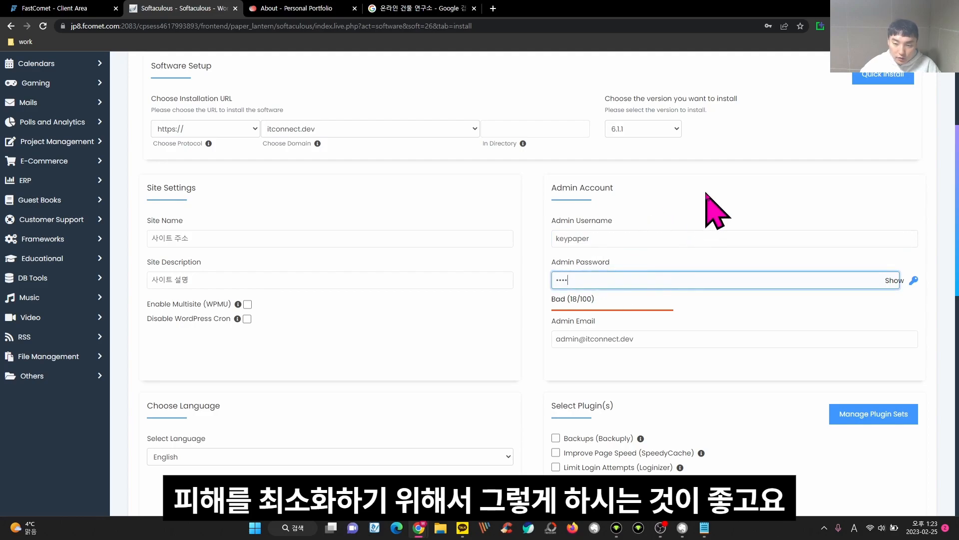
key(BackSpace)
text(•••••••••••)
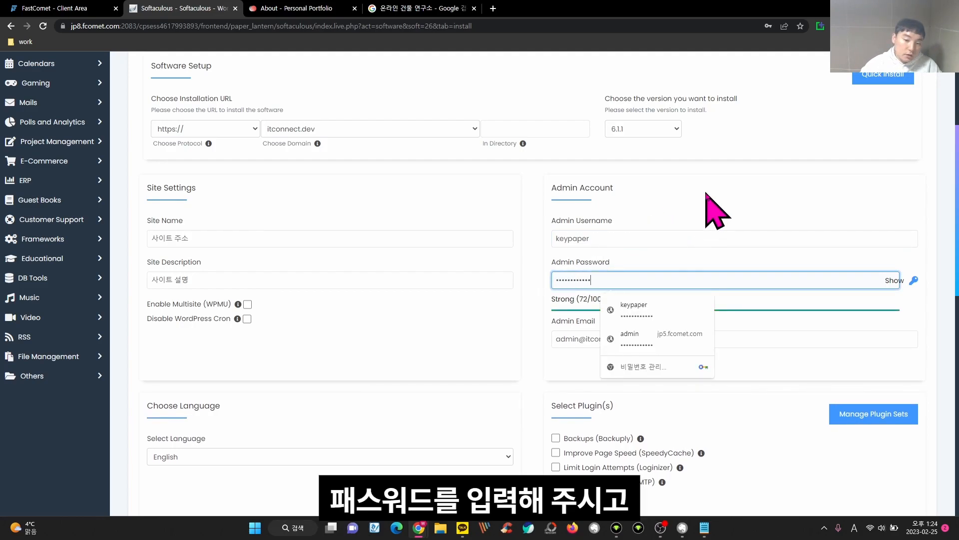
click(720, 335)
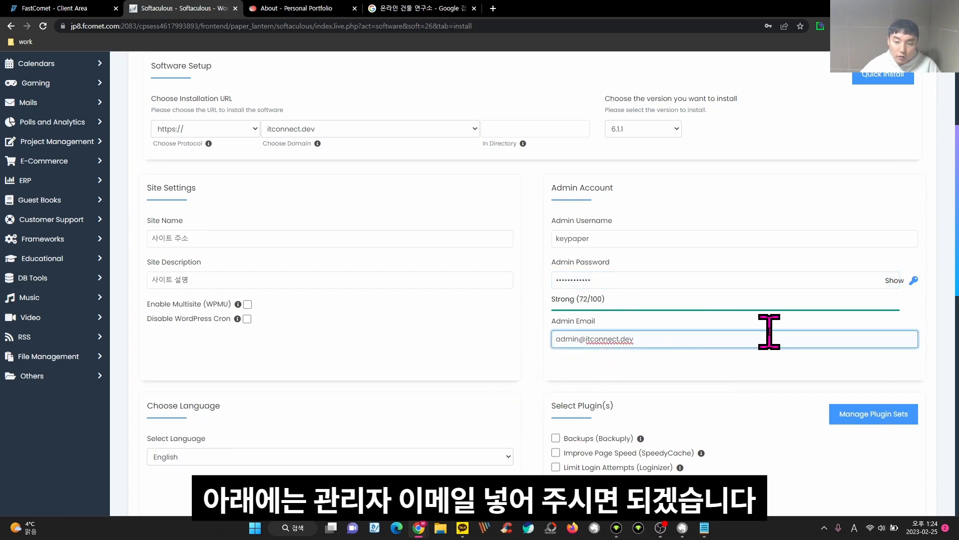
click(621, 364)
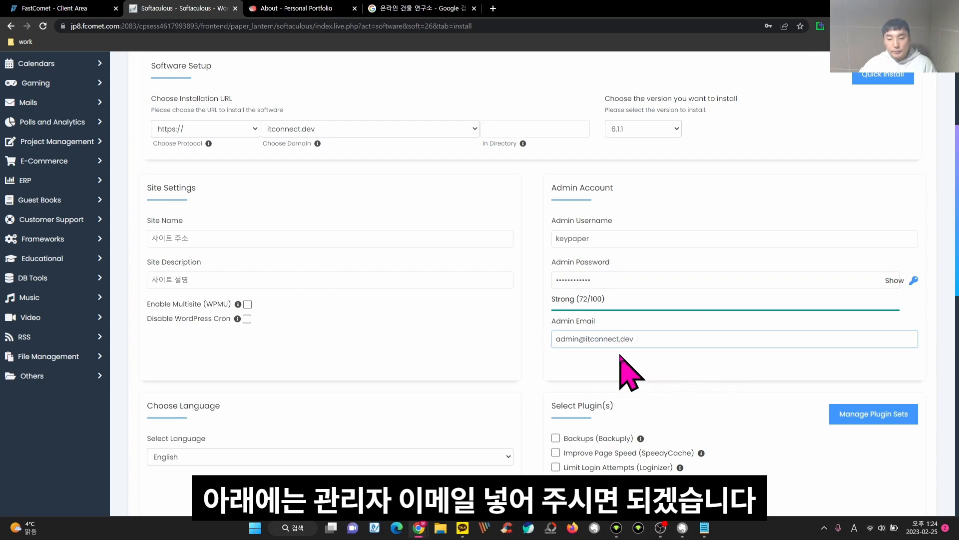
- Set the WordPress installation language to Korean
scroll(247, 349, down, 3)
click(180, 306)
scroll(181, 240, down, 3)
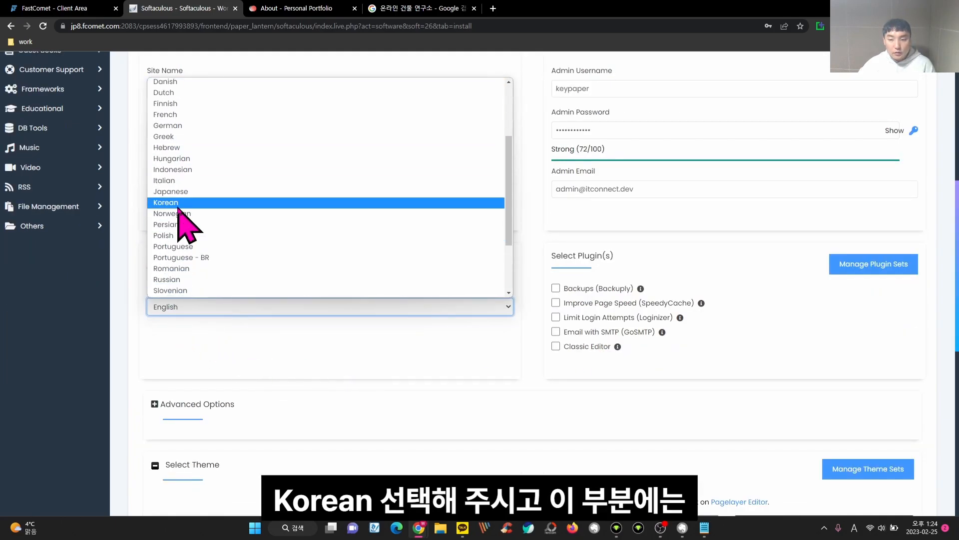
click(178, 204)
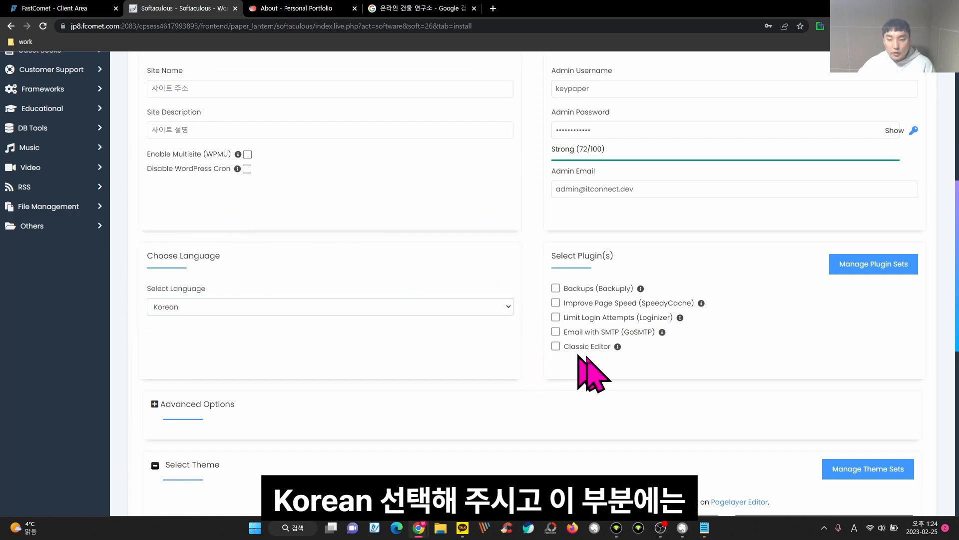
drag(713, 272, 726, 299)
click(726, 312)
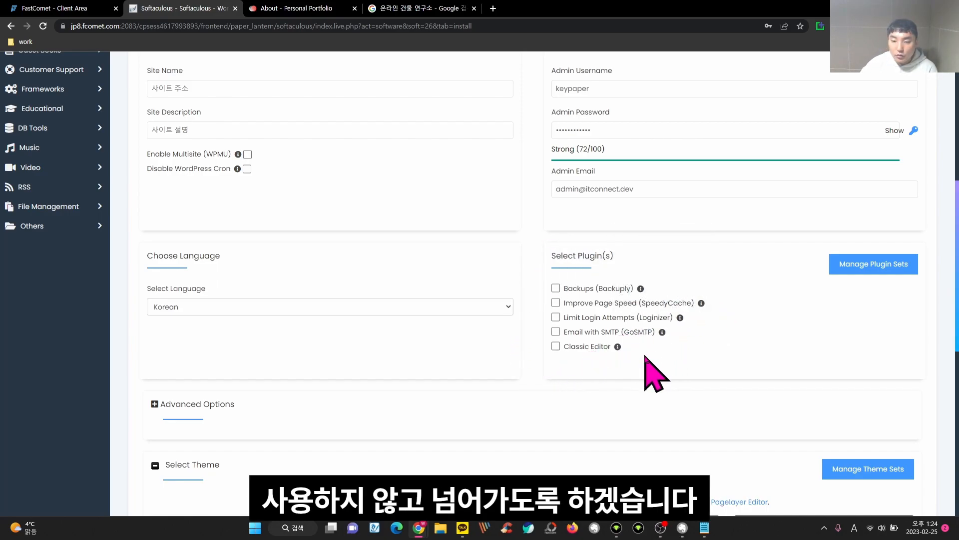
- Run the WordPress installation without selecting any plugins or an optional theme
scroll(655, 373, down, 9)
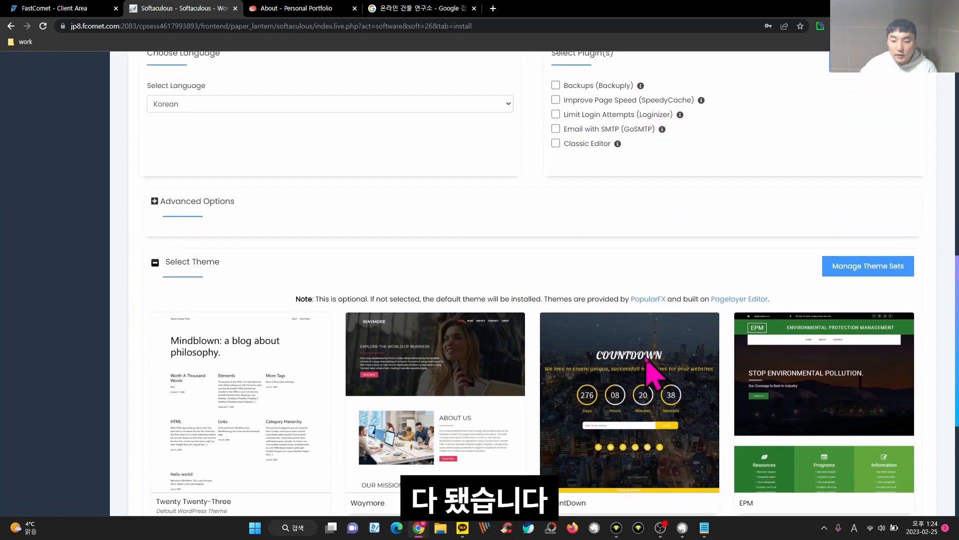
click(540, 374)
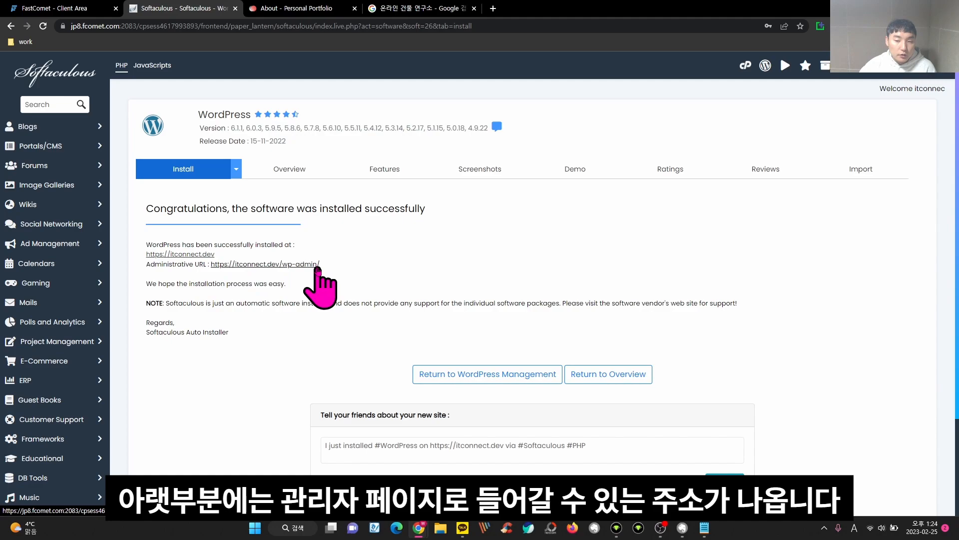
click(175, 255)
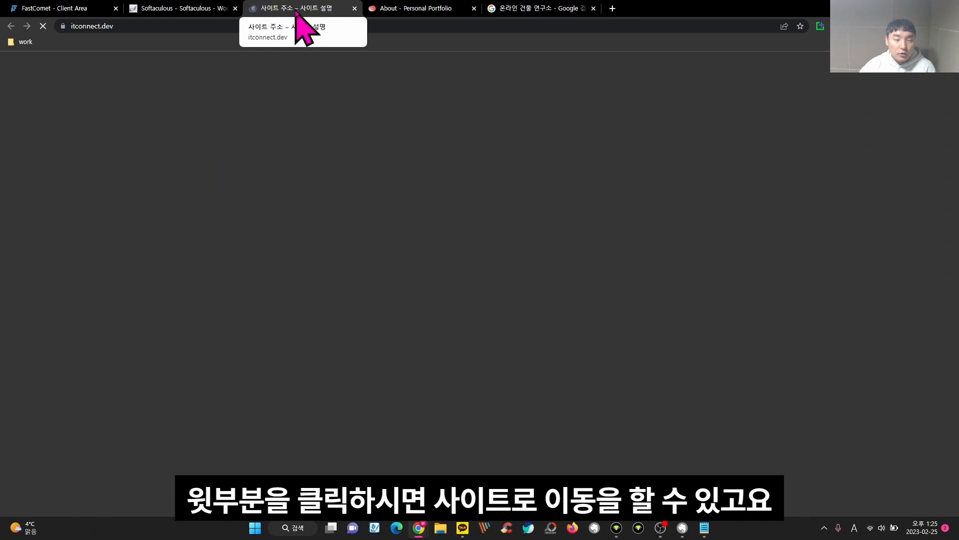
scroll(172, 250, down, 2)
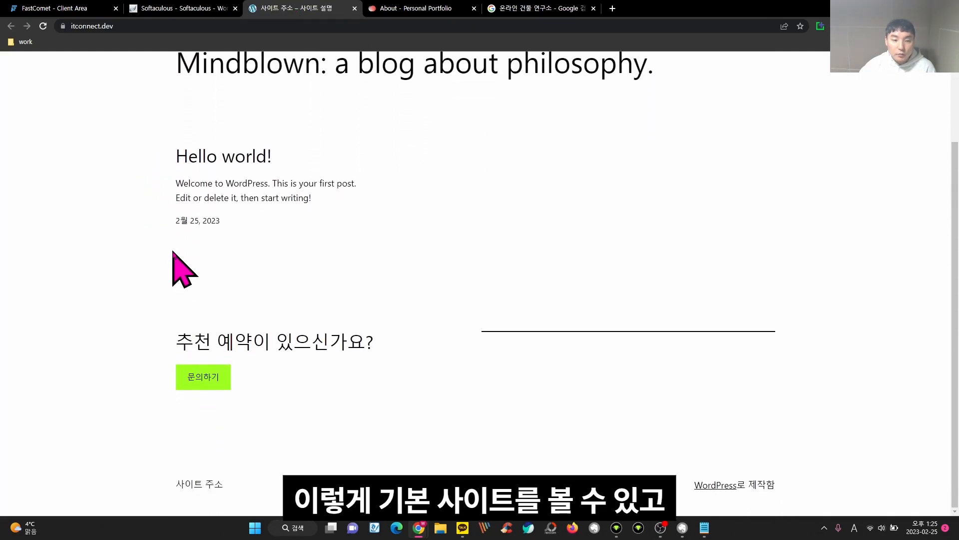
scroll(173, 251, up, 2)
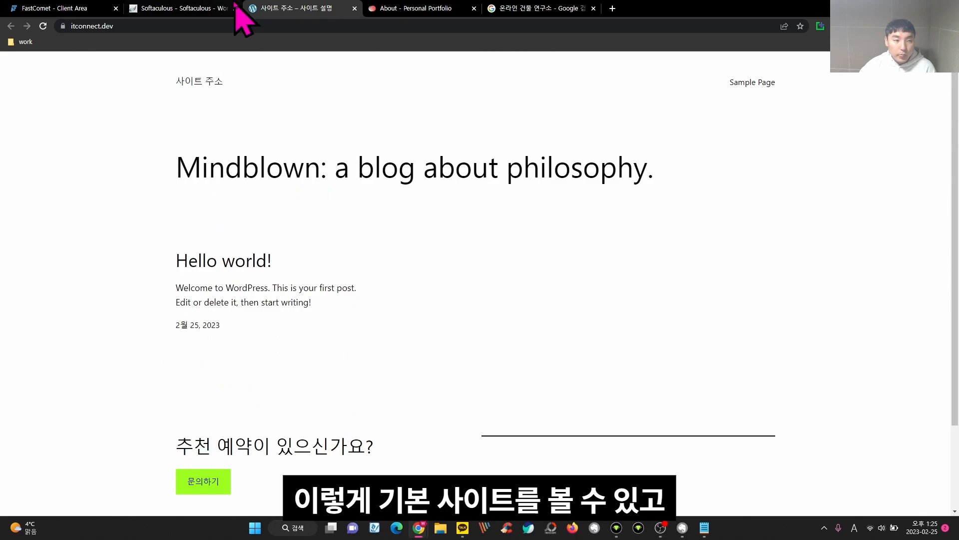
click(215, 8)
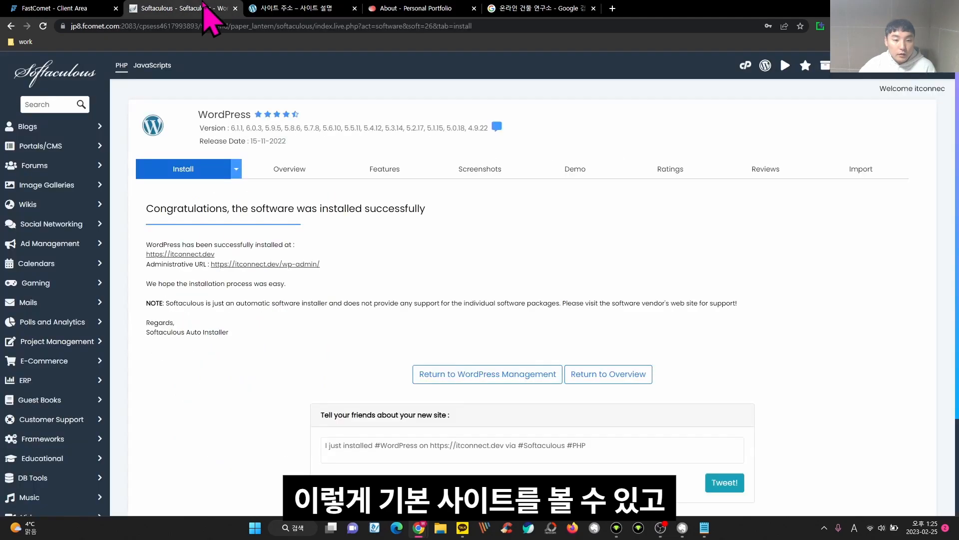
click(255, 266)
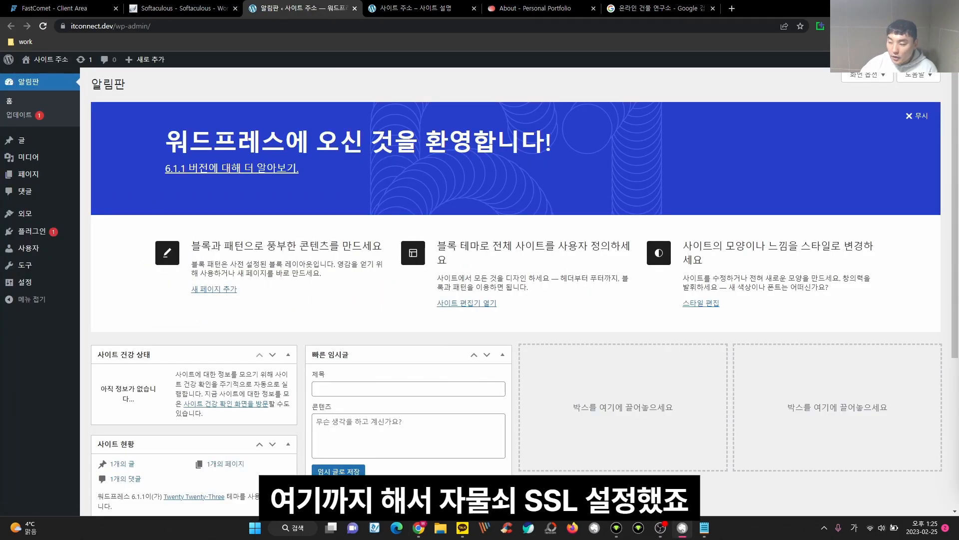
click(62, 26)
click(233, 43)
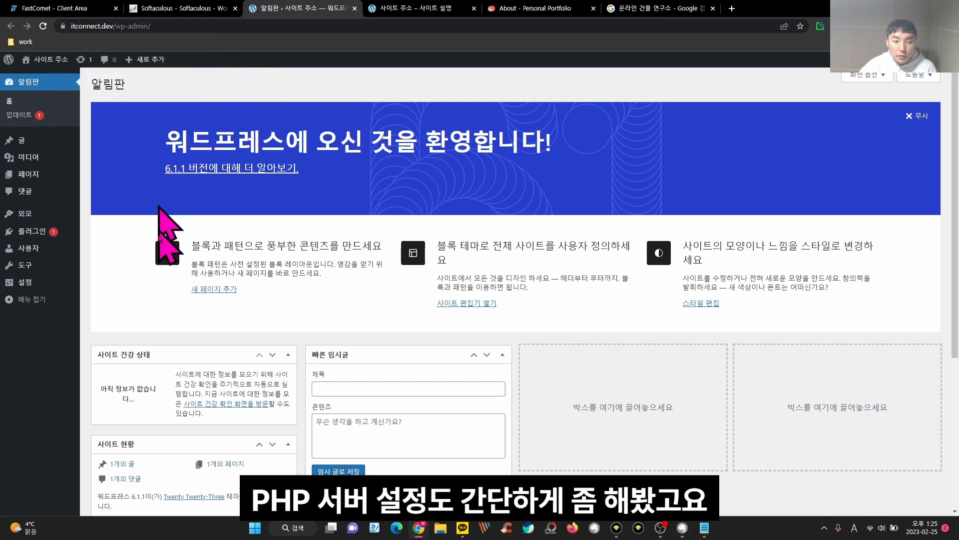